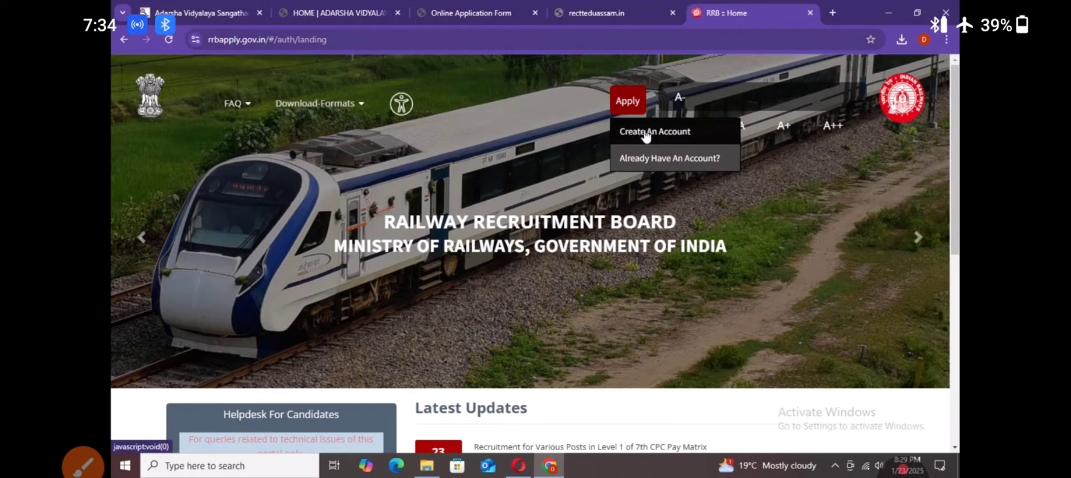
Step: Circle the "Already Have An Account?" option with the red brush and close the drawing overlay
click(83, 466)
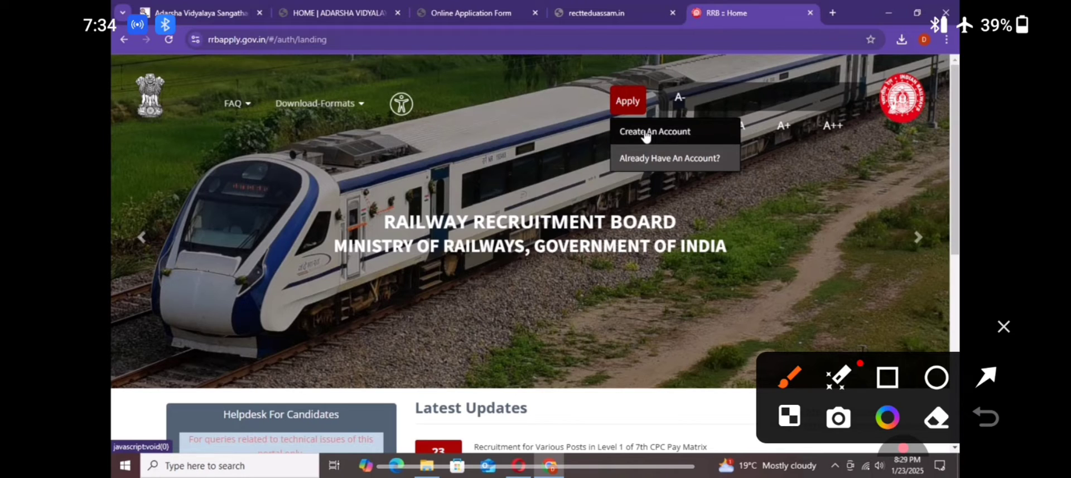
mouse_move(685, 146)
mouse_down()
mouse_move(647, 146)
mouse_move(767, 174)
mouse_move(734, 151)
mouse_up()
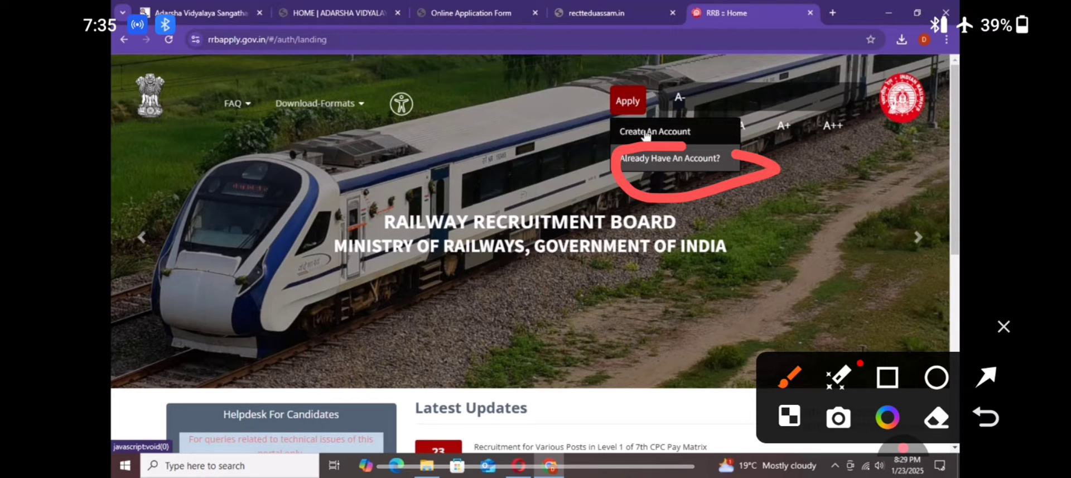
click(1003, 326)
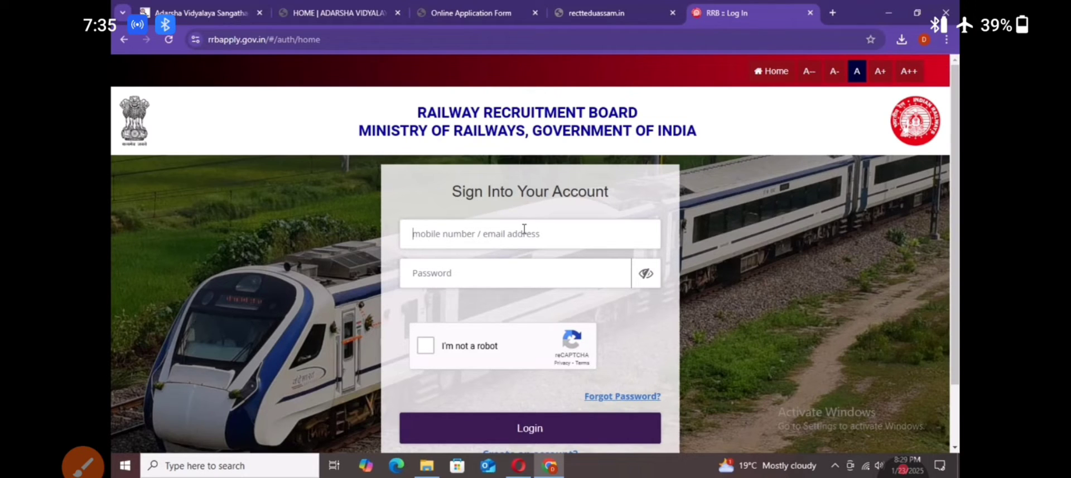
Step: Underline the mobile number/email and password fields, tick "I'm not a robot" and circle Login with the red brush, and clear the markings
click(83, 454)
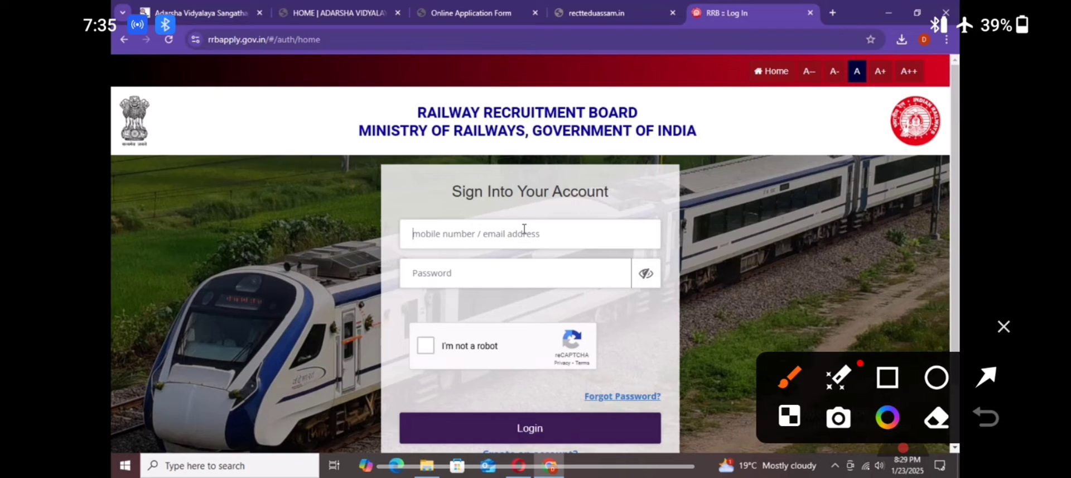
drag(399, 252, 585, 248)
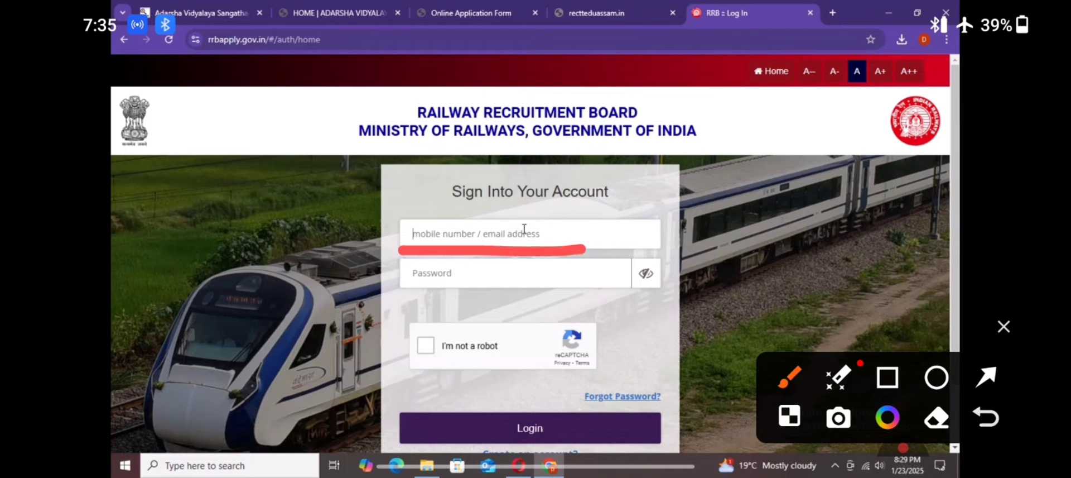
drag(402, 294, 579, 275)
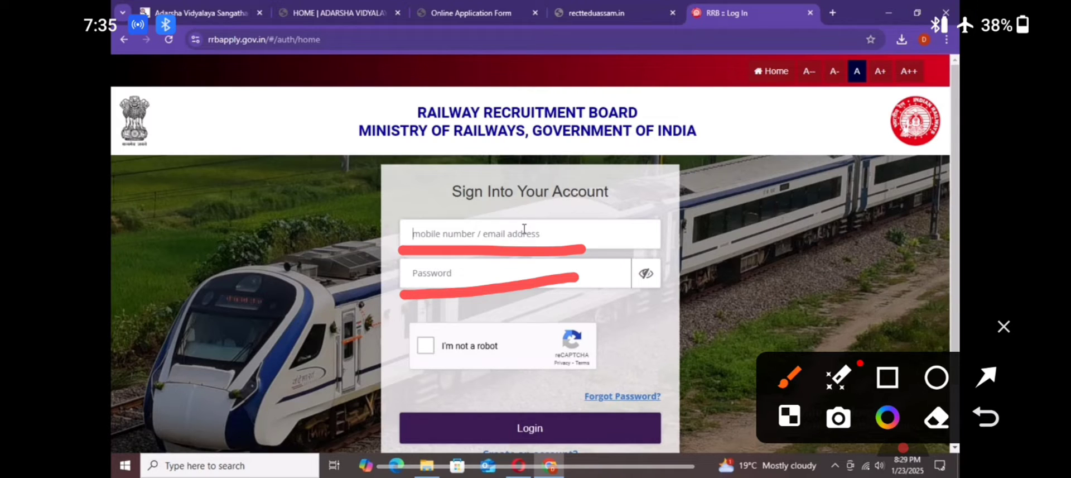
drag(400, 357, 470, 318)
mouse_move(544, 404)
mouse_down()
mouse_move(505, 392)
mouse_move(536, 376)
mouse_up()
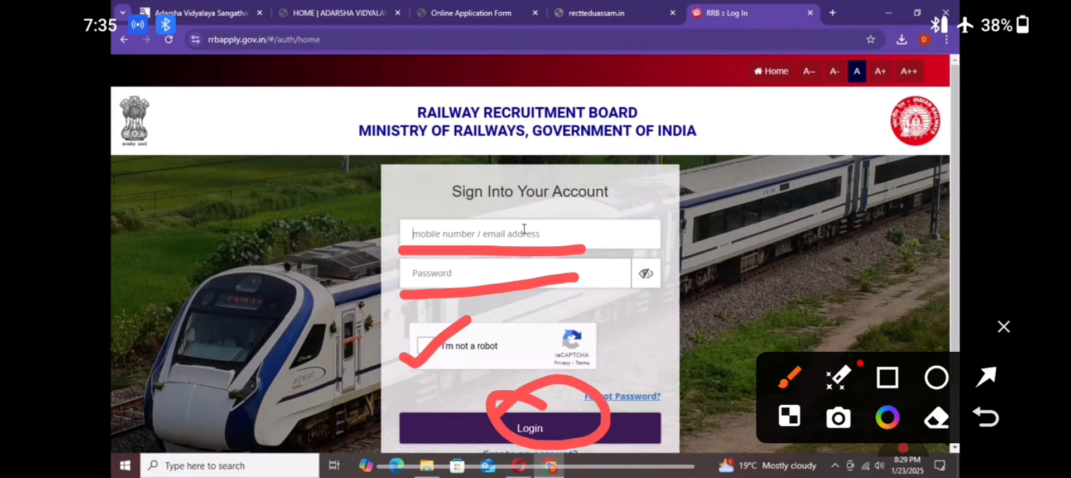
click(1004, 327)
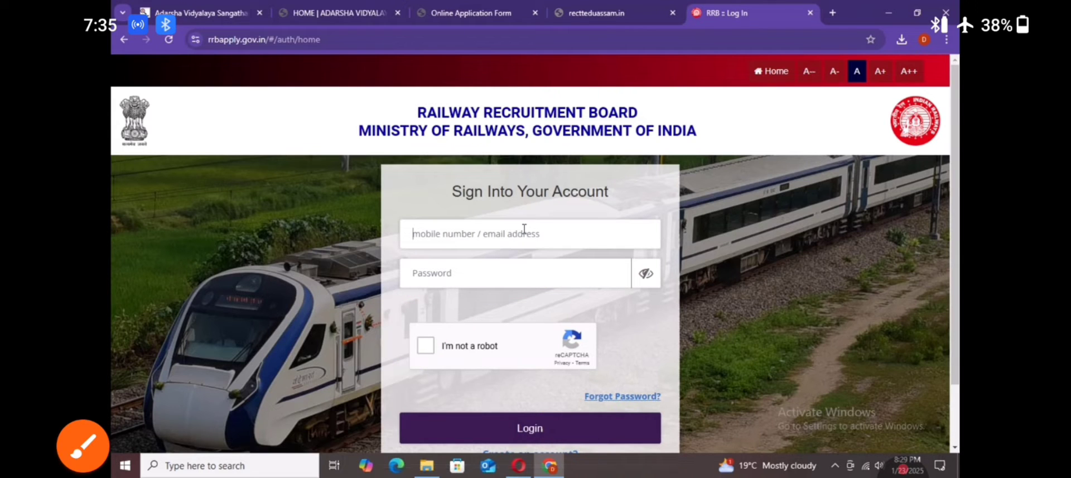
Step: Outline the OTP boxes and circle Verify in the Aadhaar Verification dialog with the red brush, and clear the markings
click(903, 468)
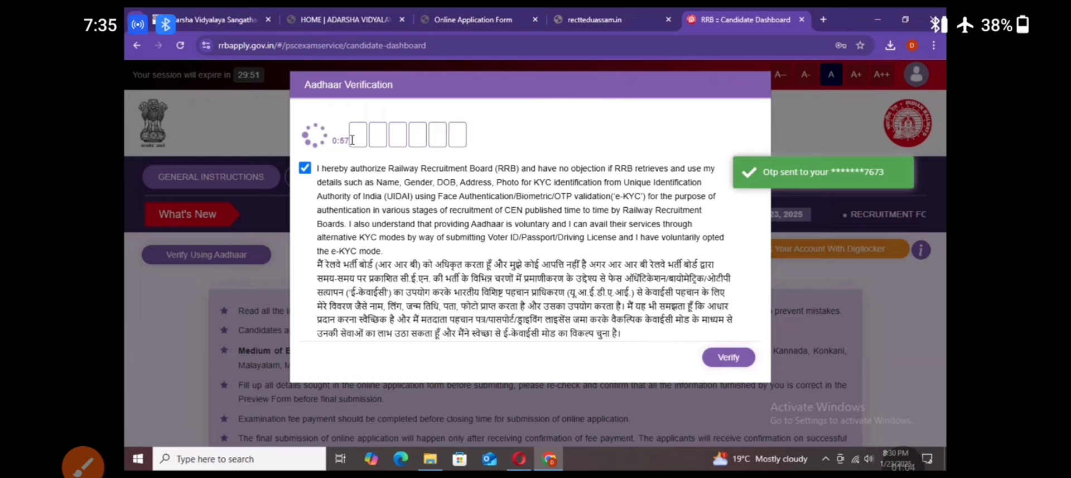
click(82, 462)
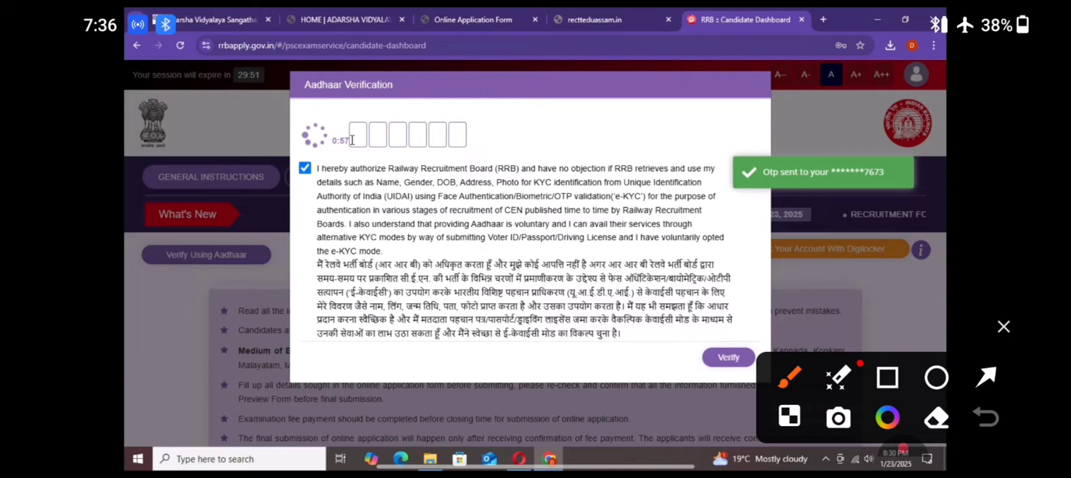
mouse_move(341, 157)
mouse_down()
mouse_move(519, 149)
mouse_move(438, 106)
mouse_move(337, 152)
mouse_up()
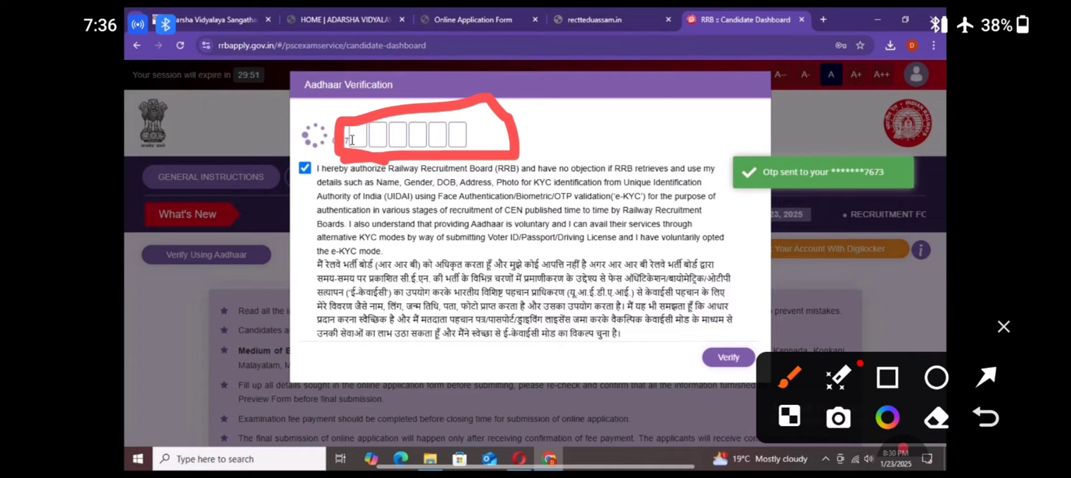
mouse_move(745, 331)
mouse_down()
mouse_move(682, 342)
mouse_move(751, 312)
mouse_up()
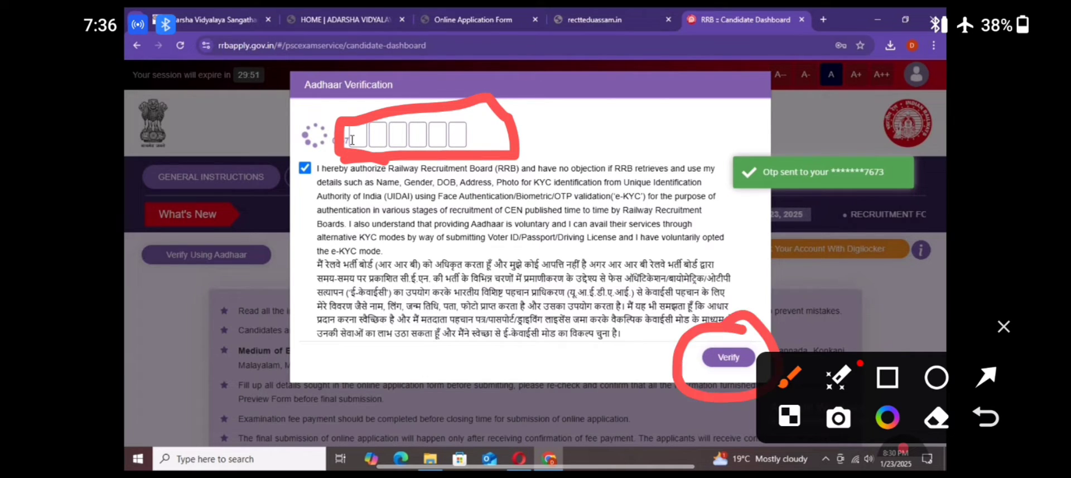
click(1004, 327)
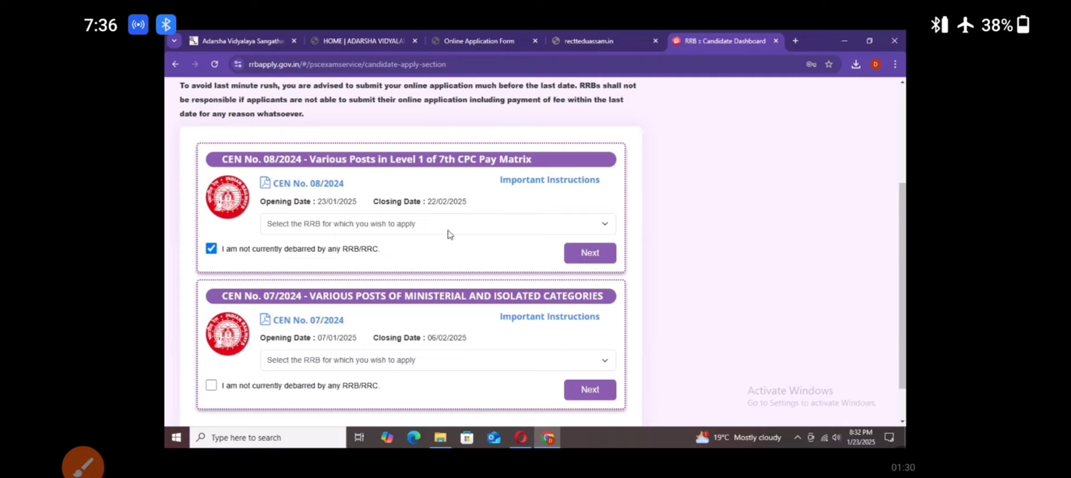
Step: Outline and tick the CEN No. 08/2024 Level 1 posts section with the red brush, and clear the markings
click(83, 464)
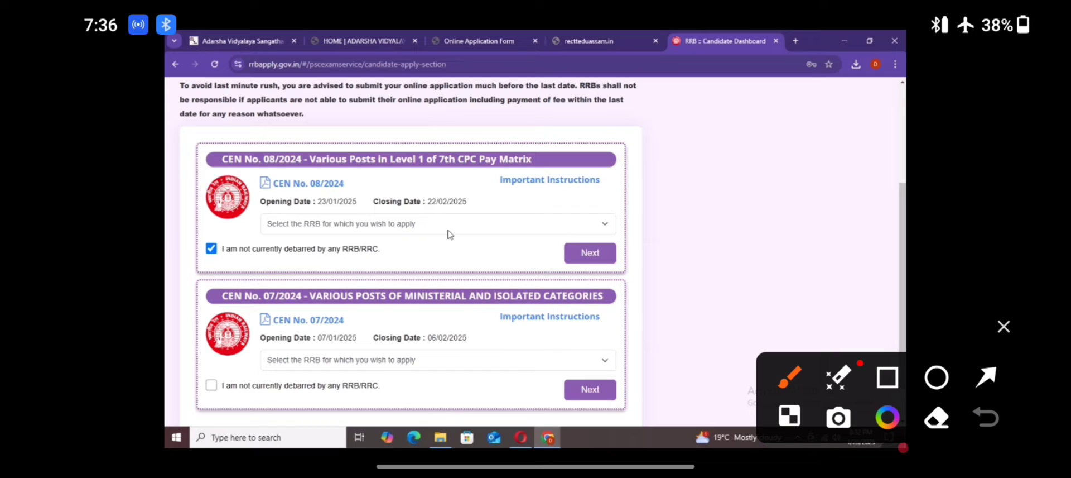
mouse_move(352, 138)
mouse_down()
mouse_move(458, 117)
mouse_move(679, 241)
mouse_move(614, 266)
mouse_move(491, 281)
mouse_up()
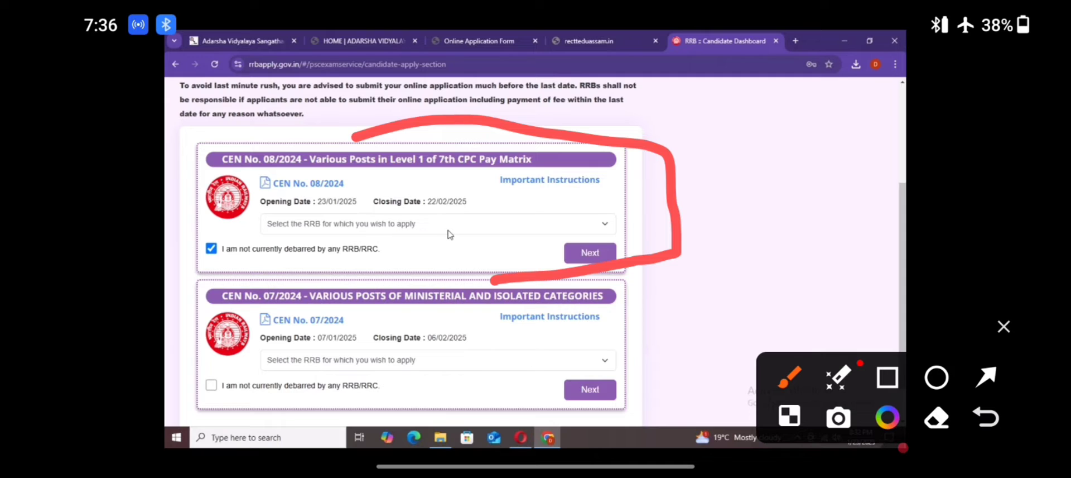
mouse_move(414, 242)
mouse_down()
mouse_move(444, 263)
mouse_move(542, 196)
mouse_up()
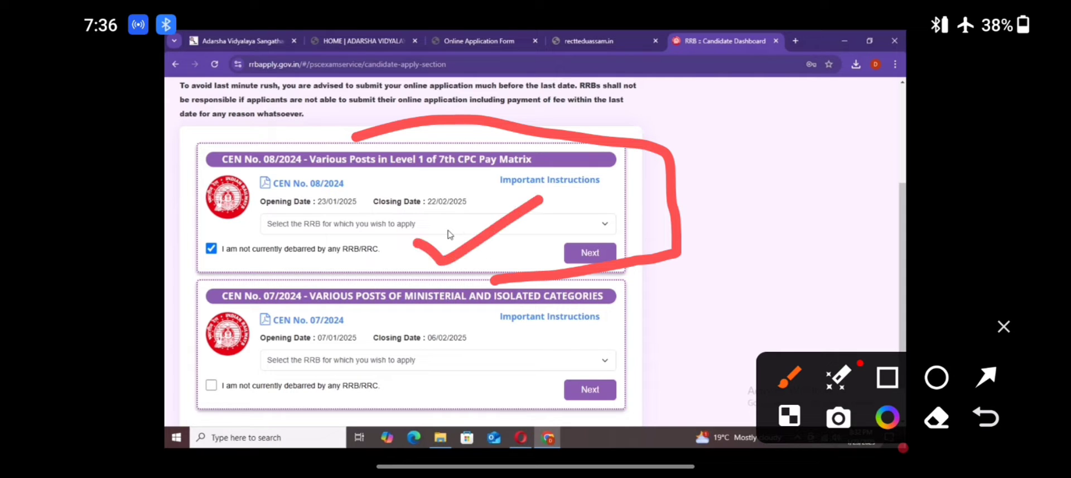
click(1004, 326)
Step: Mark Guwahati in the open list of RRBs for CEN No. 08/2024 with the red brush, and clear the marking
click(903, 447)
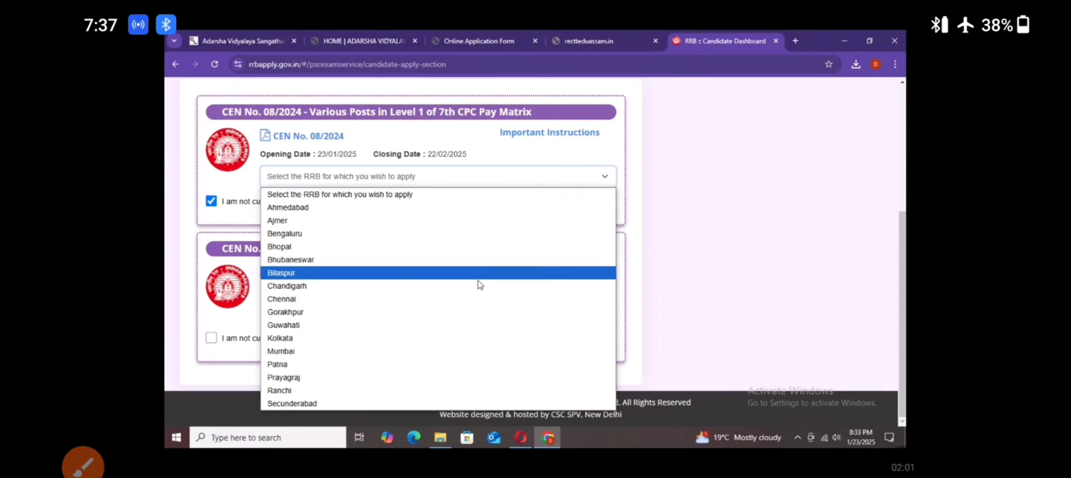
click(82, 463)
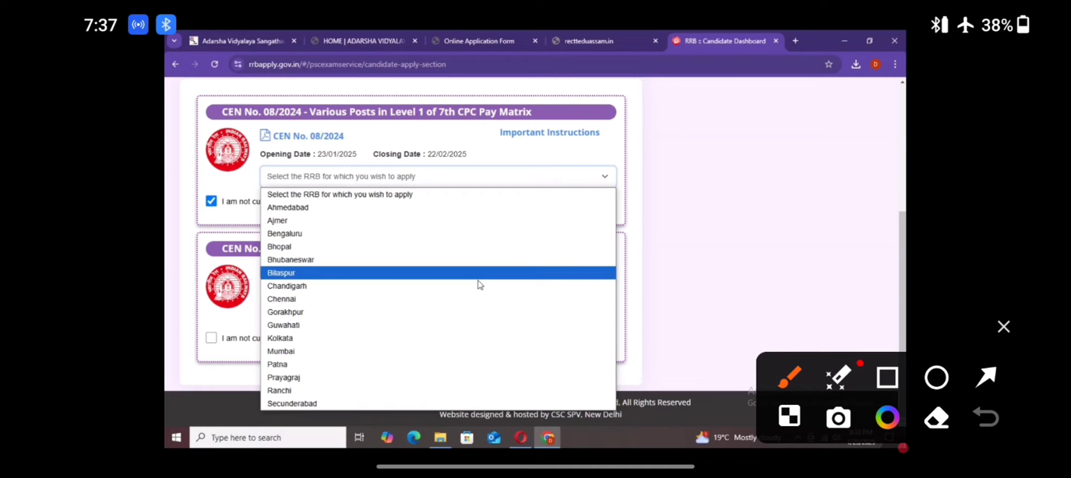
mouse_move(235, 328)
mouse_down()
mouse_move(357, 319)
mouse_move(314, 338)
mouse_up()
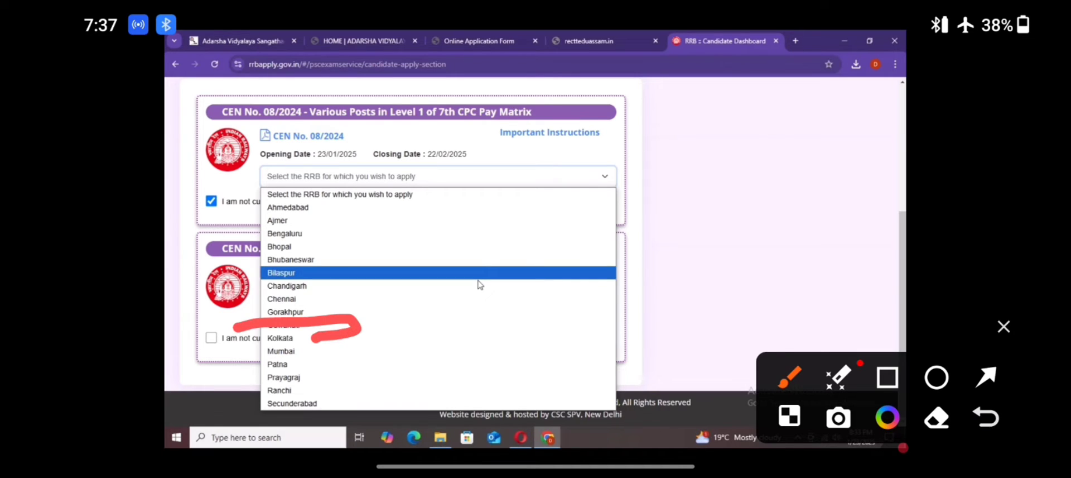
click(1004, 327)
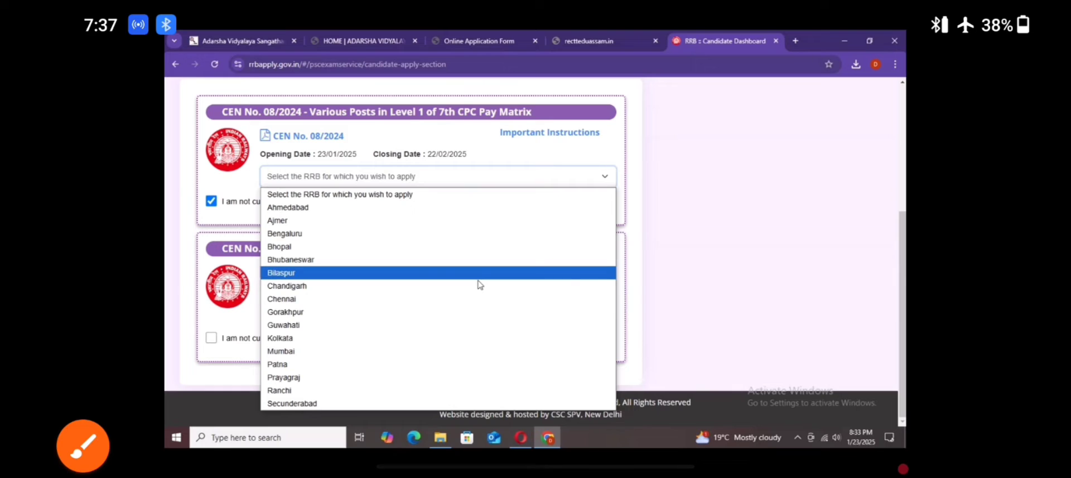
Step: Circle Next for CEN No. 08/2024 and outline the CEN No. 07/2024 section with the red brush, and clear the markings
click(902, 447)
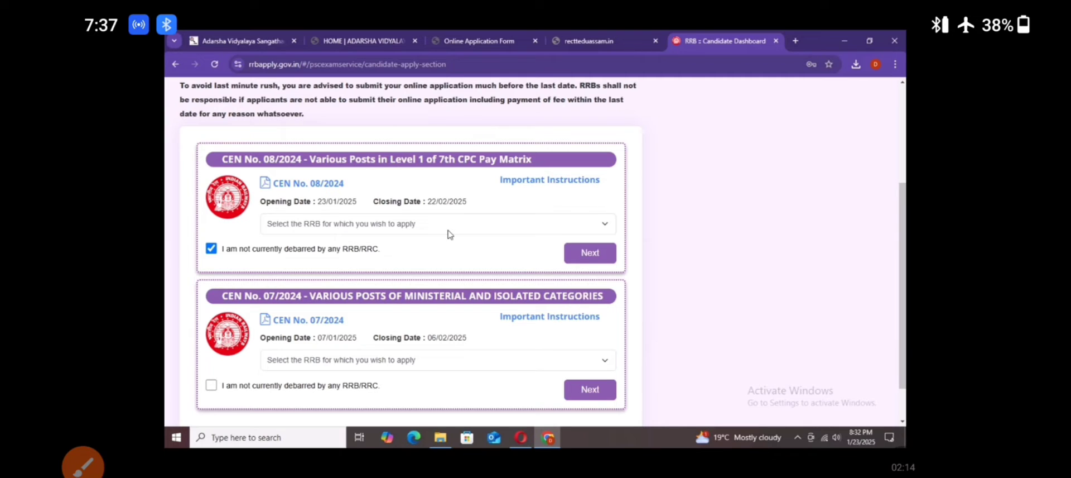
click(82, 462)
mouse_move(535, 255)
mouse_down()
mouse_move(657, 246)
mouse_move(571, 222)
mouse_up()
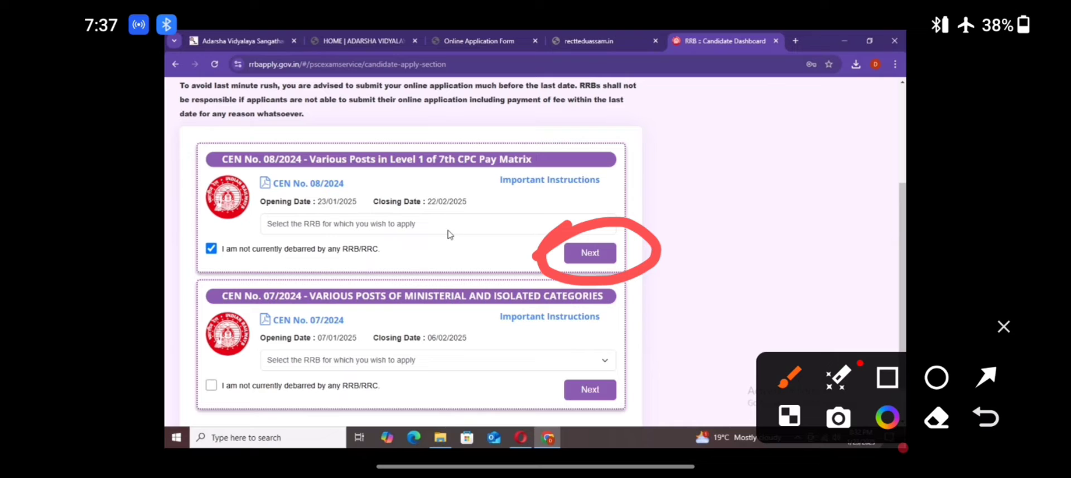
mouse_move(181, 291)
mouse_down()
mouse_move(534, 266)
mouse_move(687, 373)
mouse_move(602, 413)
mouse_move(279, 424)
mouse_move(177, 307)
mouse_up()
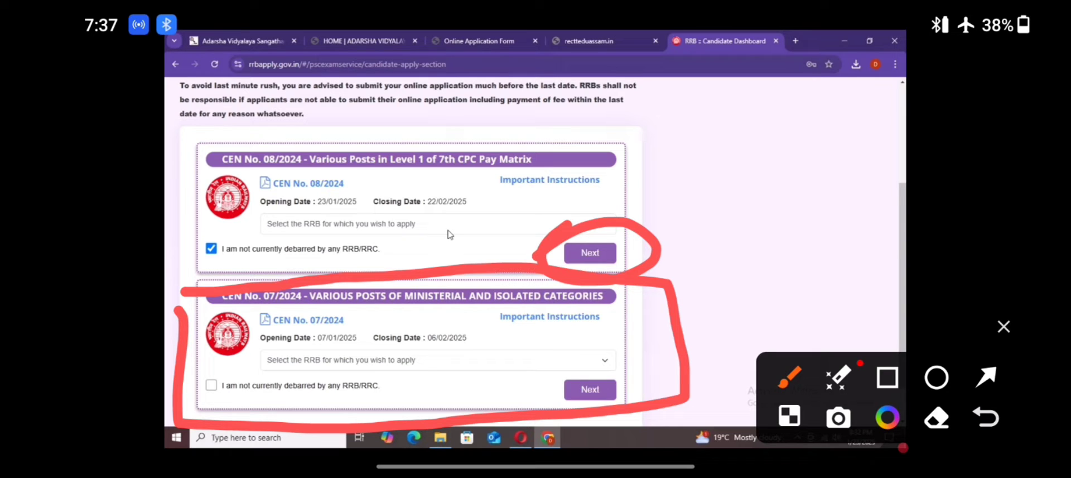
mouse_move(639, 212)
mouse_down()
mouse_move(549, 260)
mouse_move(509, 252)
mouse_up()
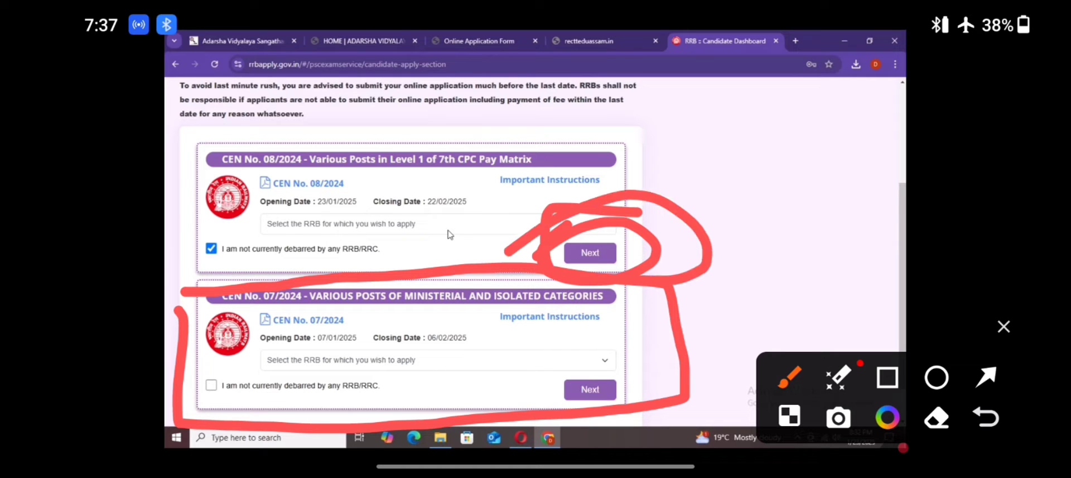
click(1004, 327)
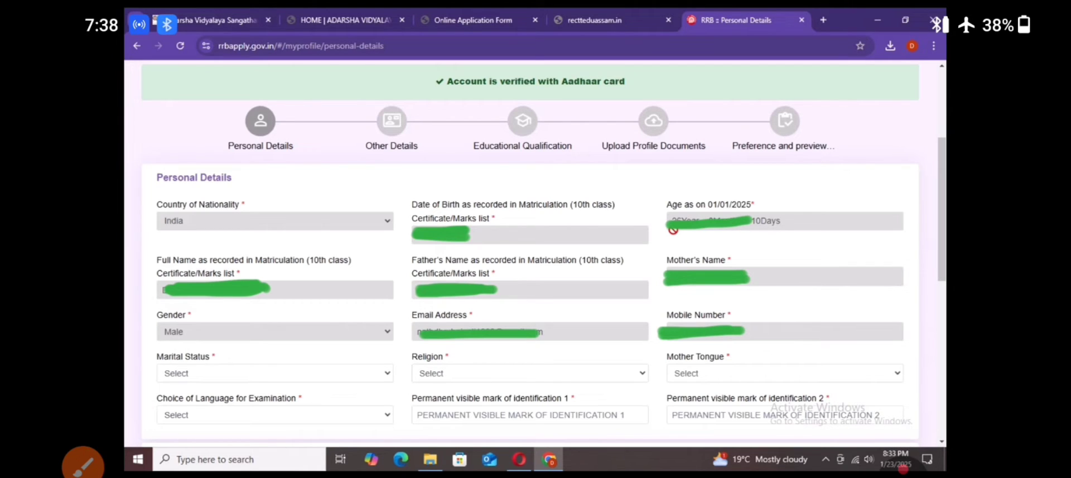
Step: Tick each of the nine prefilled Personal Details fields, from Country of Nationality through Mobile Number, with the red brush
click(83, 462)
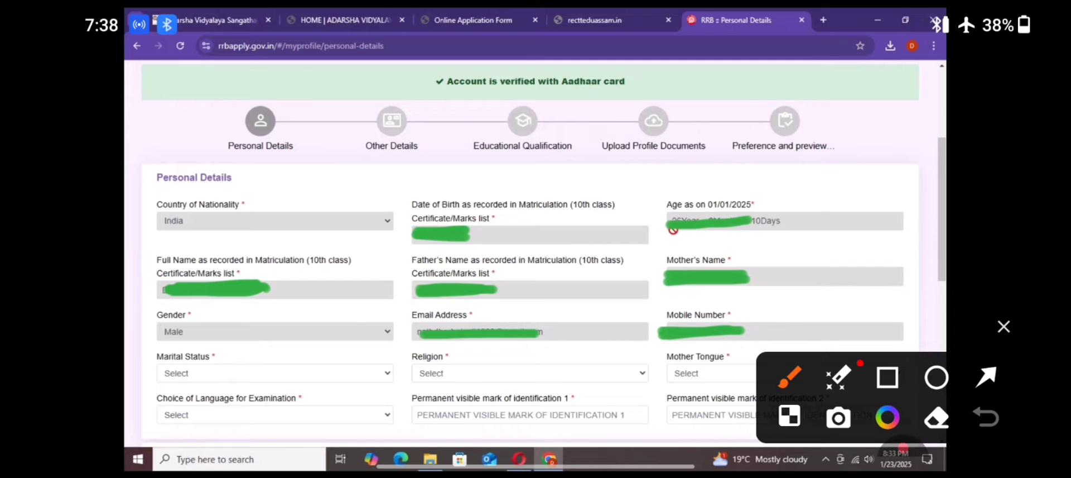
drag(218, 235, 324, 180)
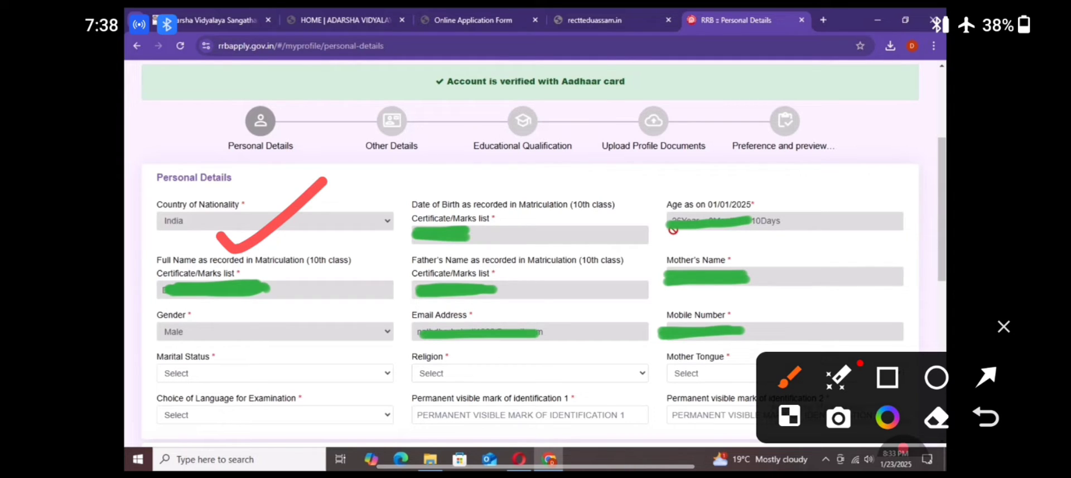
mouse_move(502, 218)
mouse_down()
mouse_move(554, 217)
mouse_move(606, 186)
mouse_up()
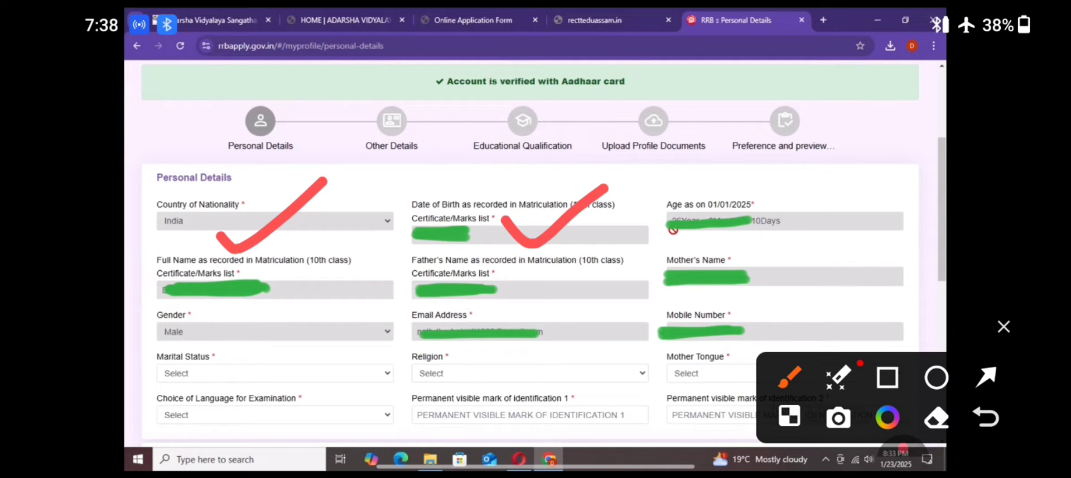
drag(758, 237, 879, 177)
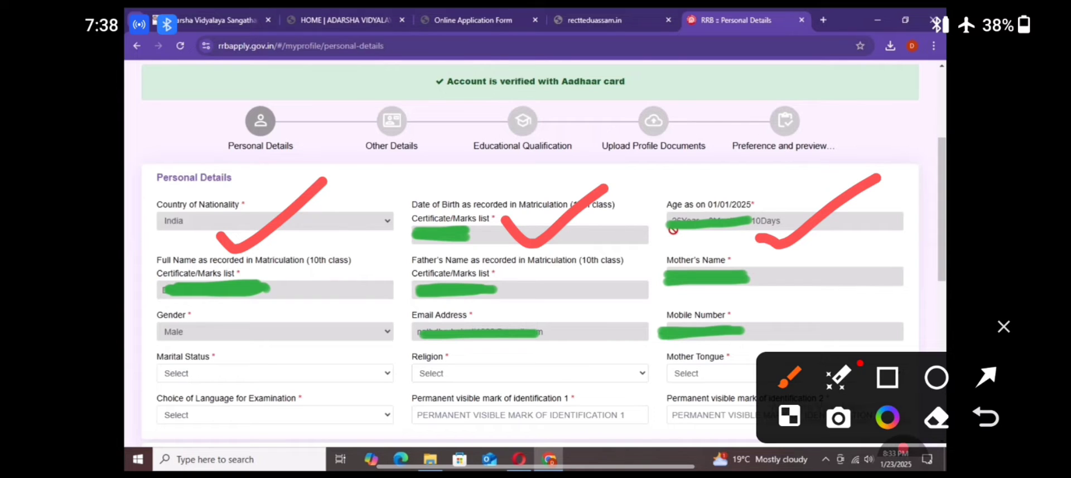
drag(256, 286, 381, 222)
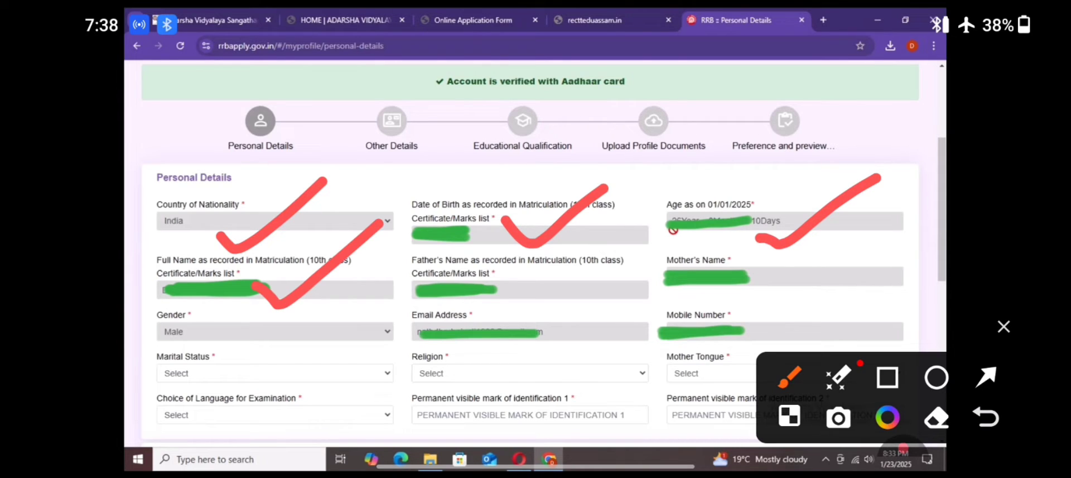
mouse_move(516, 295)
mouse_down()
mouse_move(554, 301)
mouse_move(616, 245)
mouse_up()
drag(714, 302, 848, 221)
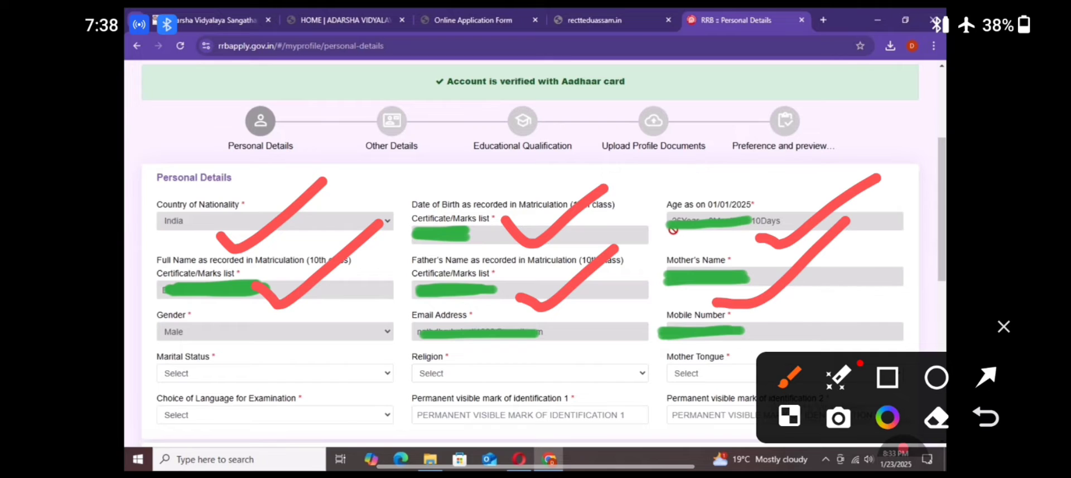
mouse_move(266, 327)
mouse_down()
mouse_move(273, 336)
mouse_move(370, 304)
mouse_up()
mouse_move(560, 334)
mouse_down()
mouse_move(592, 338)
mouse_move(682, 282)
mouse_up()
drag(771, 330, 906, 259)
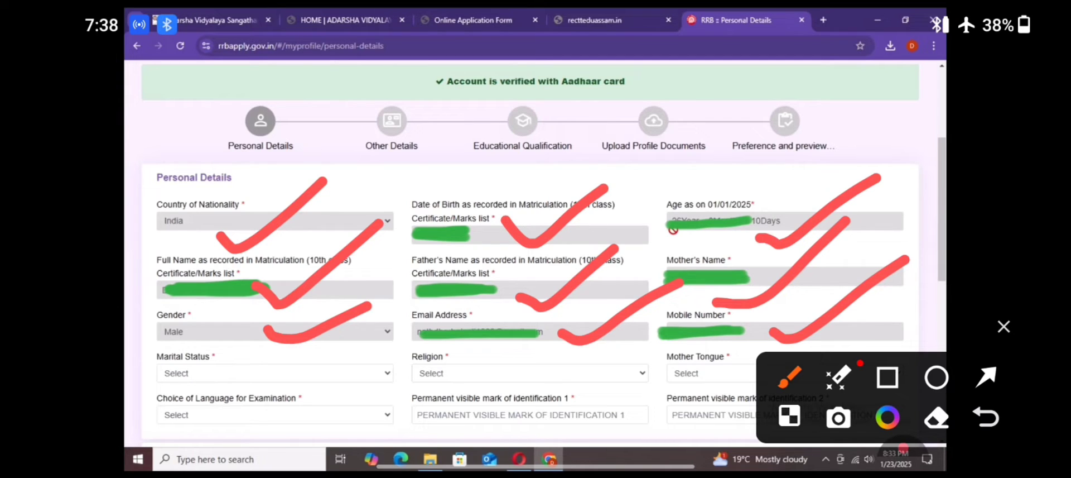
Step: Draw red boxes around the Marital Status, Religion and Mother Tongue fields in the Personal Details form
mouse_move(146, 351)
mouse_down()
mouse_move(235, 345)
mouse_move(219, 385)
mouse_move(139, 357)
mouse_up()
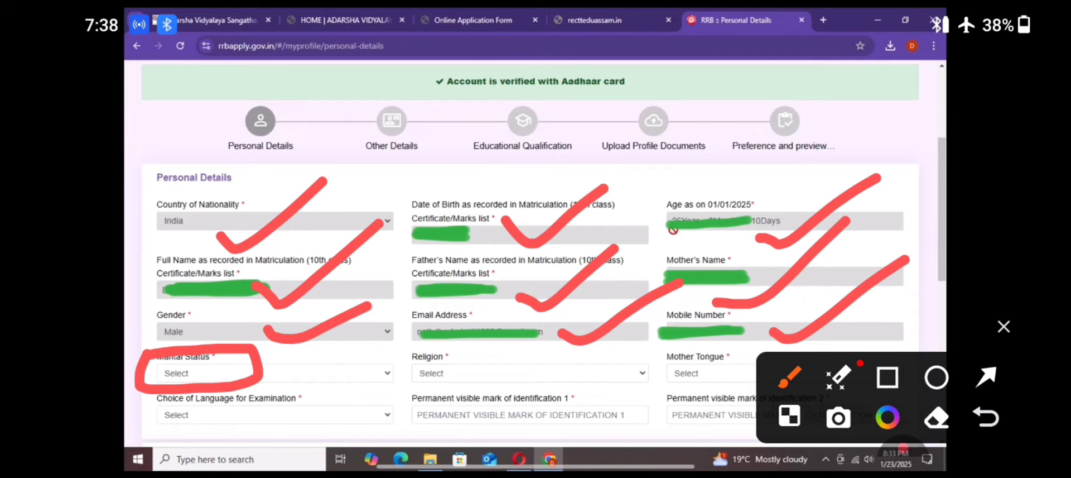
mouse_move(380, 350)
mouse_down()
mouse_move(497, 343)
mouse_move(396, 394)
mouse_move(397, 360)
mouse_up()
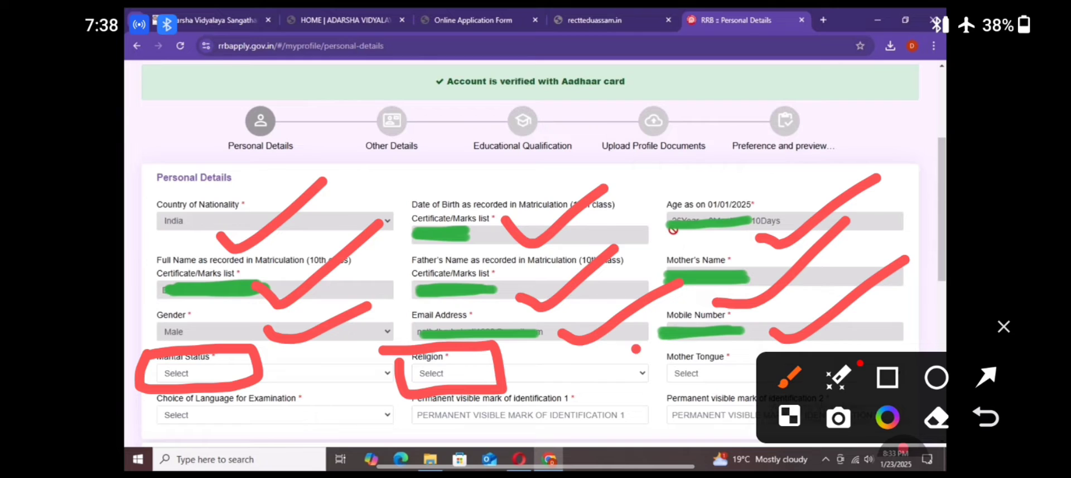
mouse_move(636, 349)
mouse_down()
mouse_move(754, 377)
mouse_move(650, 393)
mouse_move(661, 336)
mouse_up()
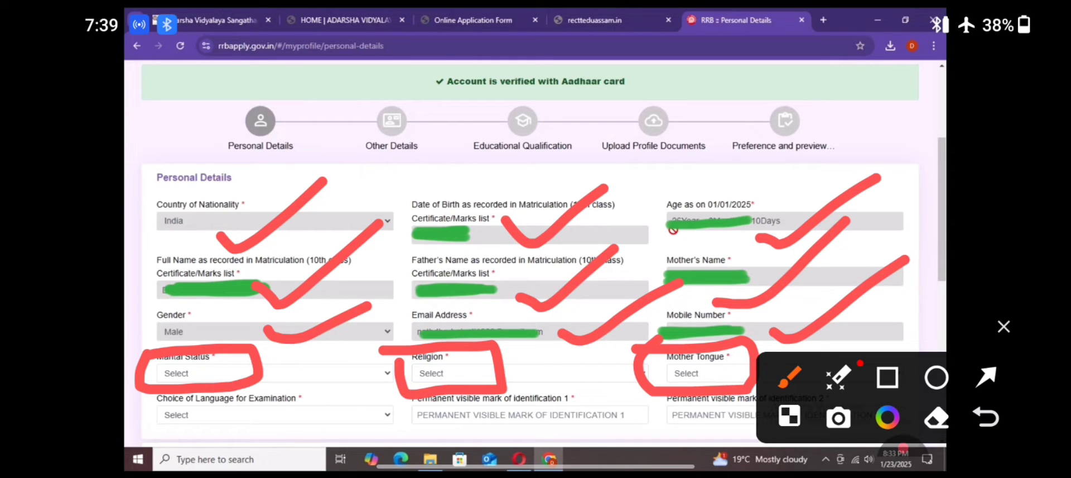
Step: Outline Mother Tongue again and box Choice of Language for Examination with the red brush, and clear the markings
mouse_move(624, 360)
mouse_down()
mouse_move(759, 335)
mouse_move(735, 402)
mouse_move(635, 383)
mouse_up()
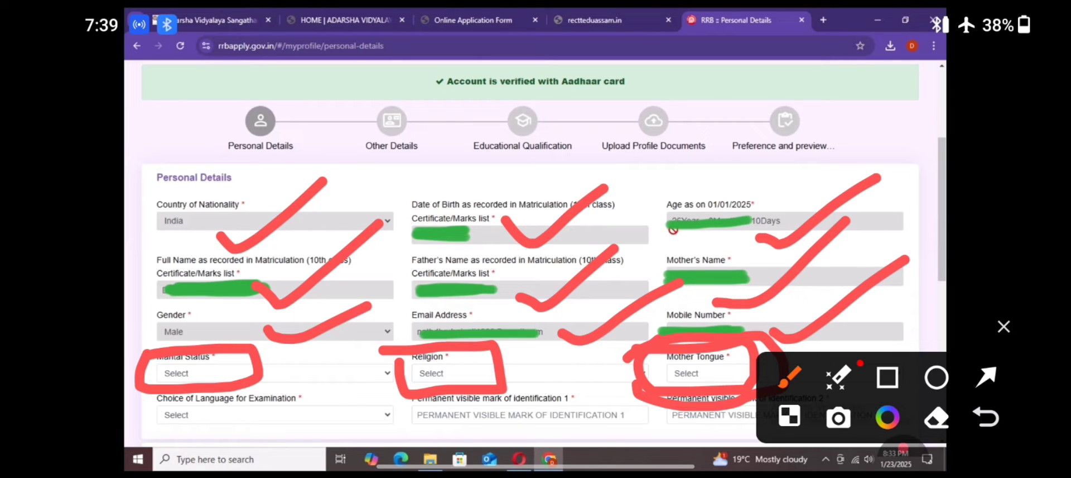
mouse_move(190, 380)
mouse_down()
mouse_move(262, 382)
mouse_move(346, 431)
mouse_move(137, 437)
mouse_move(120, 391)
mouse_move(200, 379)
mouse_up()
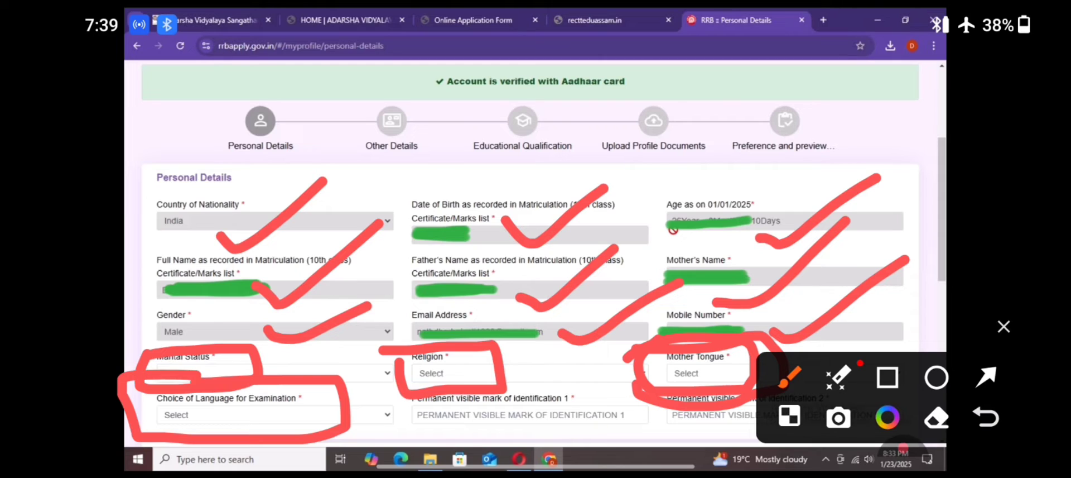
click(1004, 326)
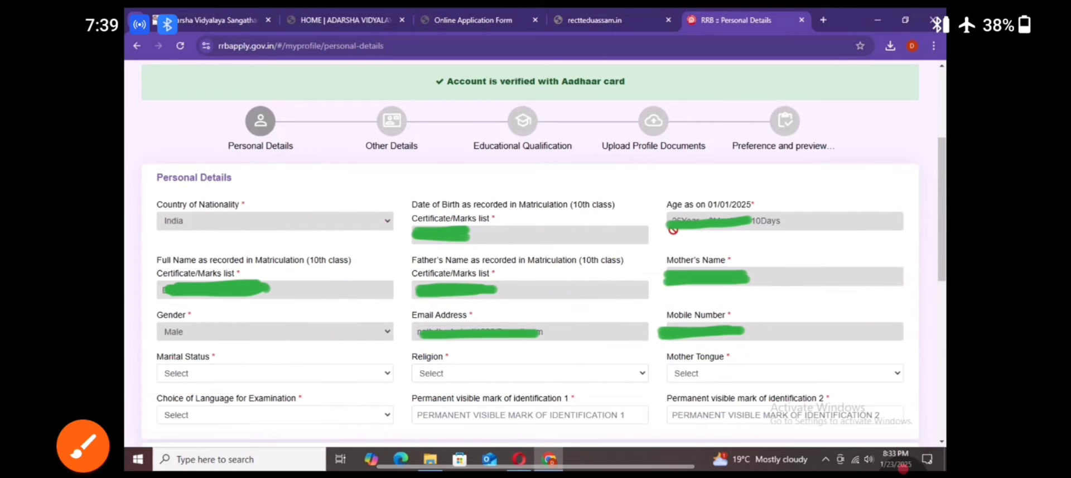
Step: Draw a red box around the Permanent visible mark of identification 1 field, and clear the marking
click(83, 446)
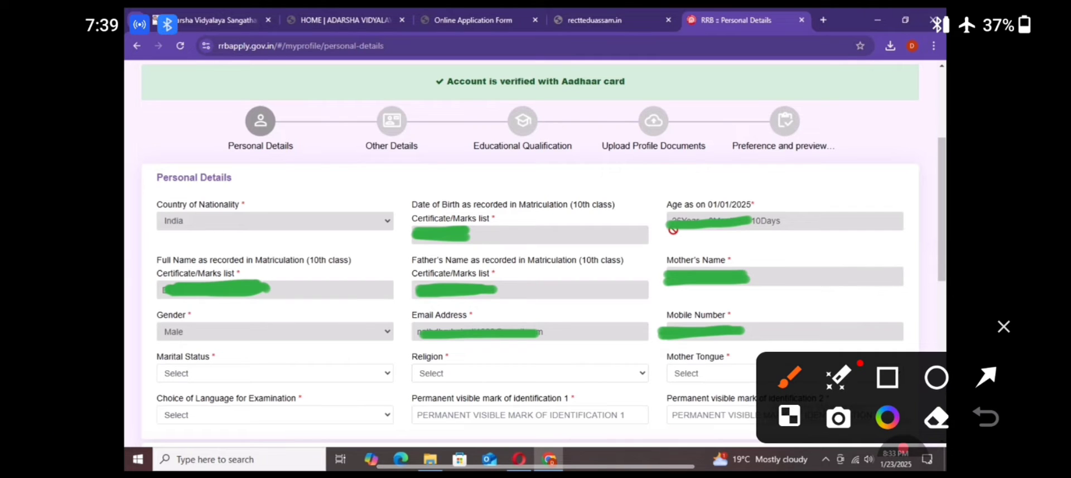
mouse_move(388, 387)
mouse_down()
mouse_move(586, 380)
mouse_move(623, 389)
mouse_up()
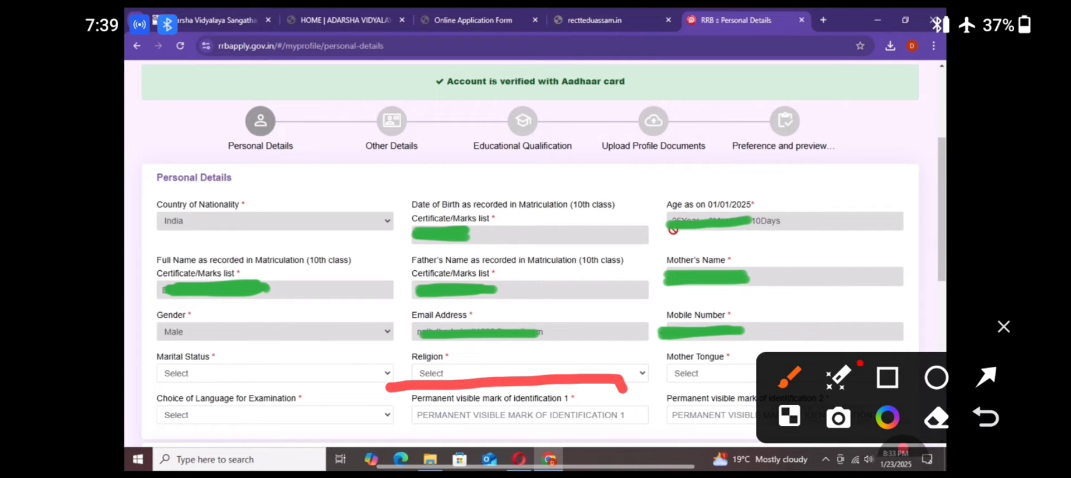
mouse_move(393, 391)
mouse_down()
mouse_move(422, 441)
mouse_move(625, 441)
mouse_move(634, 373)
mouse_up()
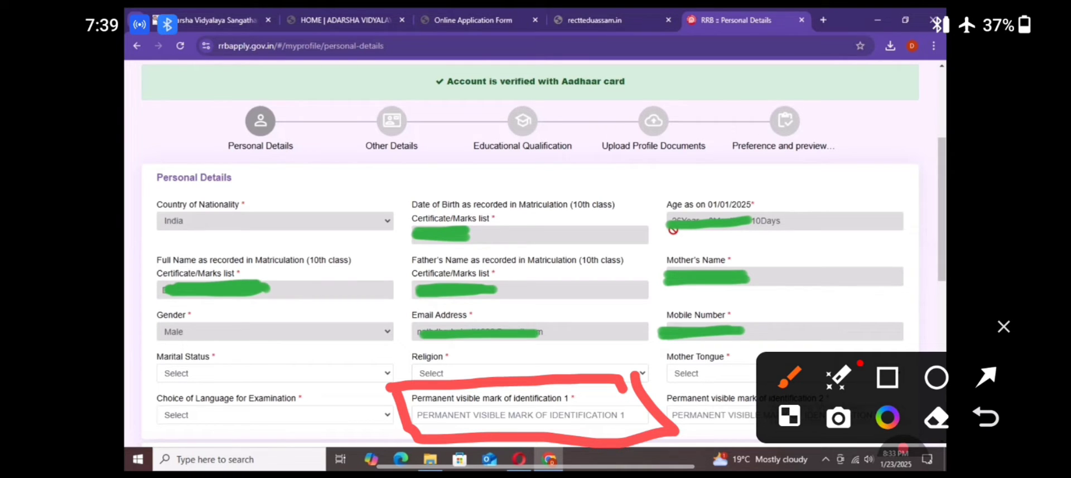
mouse_move(643, 357)
mouse_down()
mouse_move(645, 385)
mouse_move(851, 385)
mouse_move(725, 440)
mouse_move(634, 385)
mouse_up()
click(1003, 326)
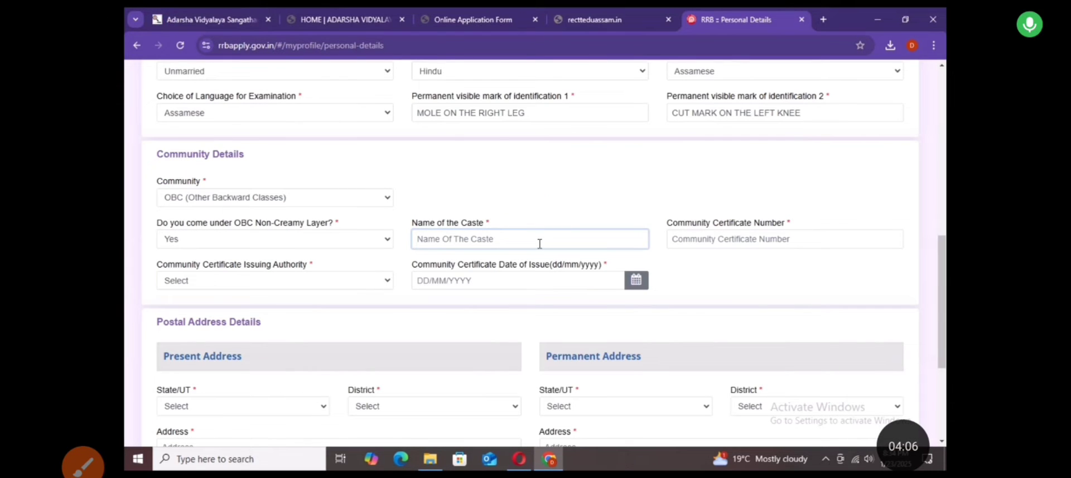
Step: Draw a red box around the Community field in Community Details, and clear the marking
click(83, 431)
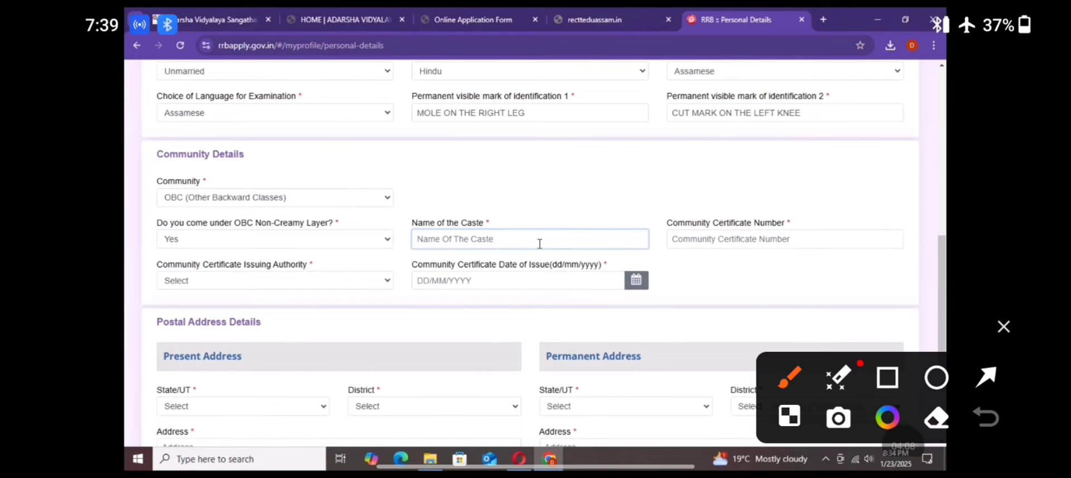
mouse_move(129, 161)
mouse_down()
mouse_move(380, 161)
mouse_move(387, 201)
mouse_move(198, 223)
mouse_move(137, 155)
mouse_up()
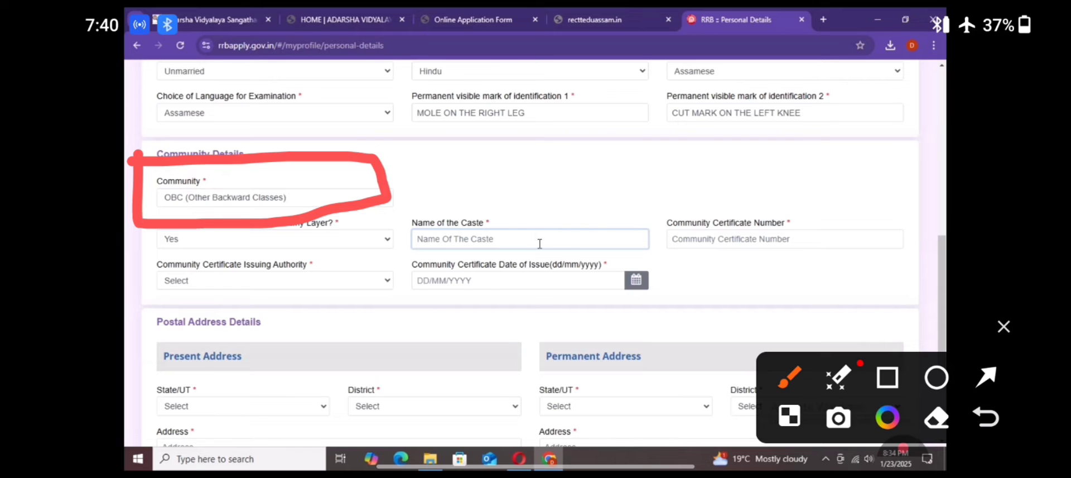
click(1003, 326)
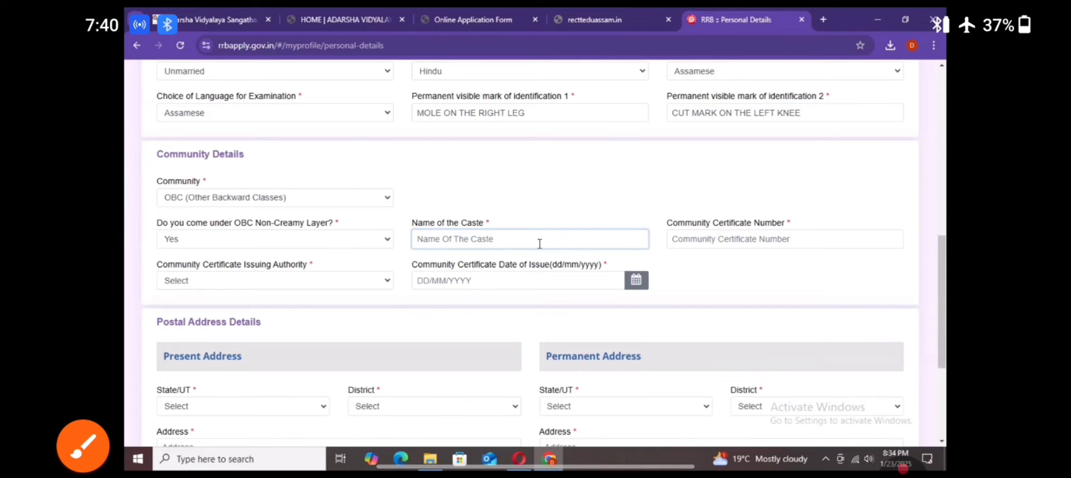
Step: Outline the OBC Non-Creamy Layer question and the Name of the Caste field with the red brush, and clear the markings
click(83, 447)
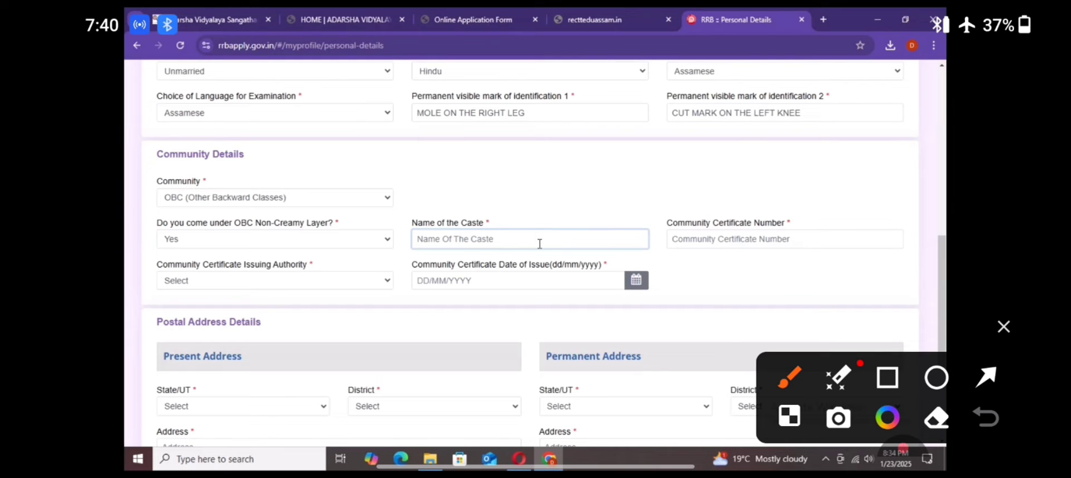
mouse_move(136, 207)
mouse_down()
mouse_move(235, 192)
mouse_move(371, 240)
mouse_move(195, 266)
mouse_move(137, 184)
mouse_up()
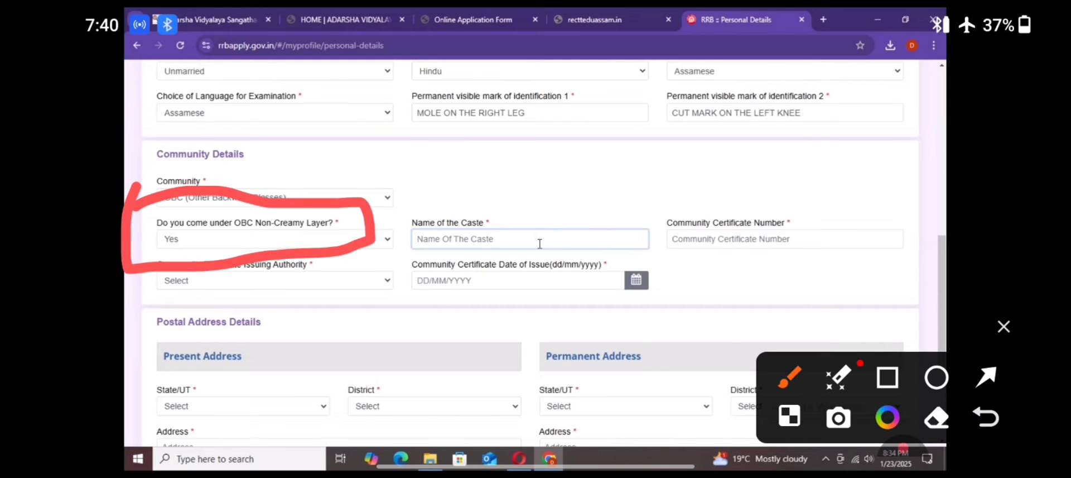
mouse_move(391, 212)
mouse_down()
mouse_move(538, 268)
mouse_move(395, 223)
mouse_up()
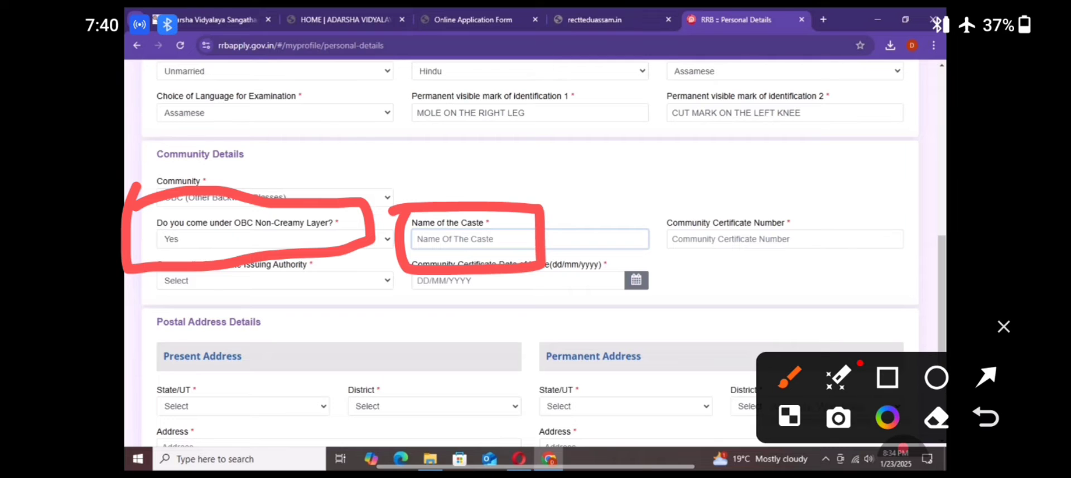
click(1004, 327)
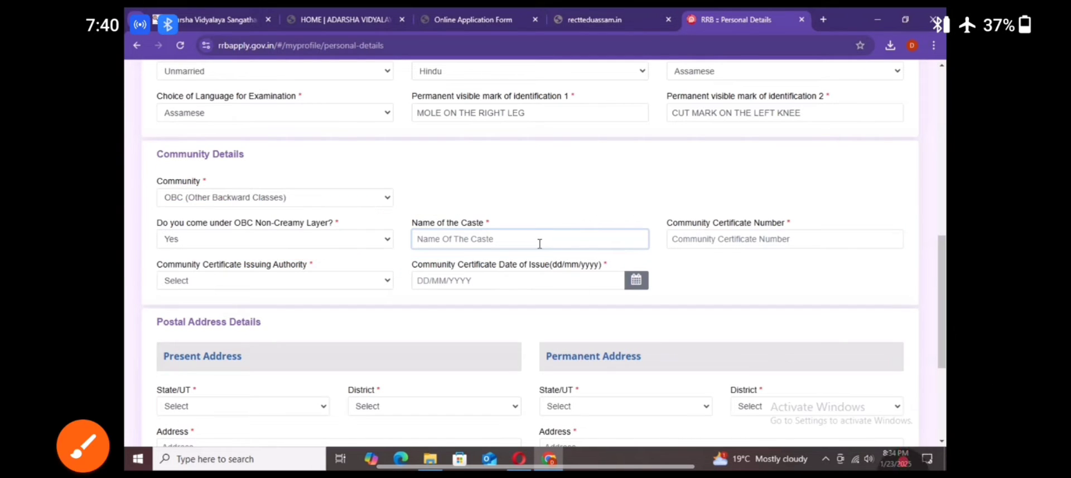
Step: Draw a red box around the Community Certificate Number field, and clear the marking
click(83, 447)
mouse_move(644, 206)
mouse_down()
mouse_move(854, 263)
mouse_move(675, 279)
mouse_move(646, 183)
mouse_up()
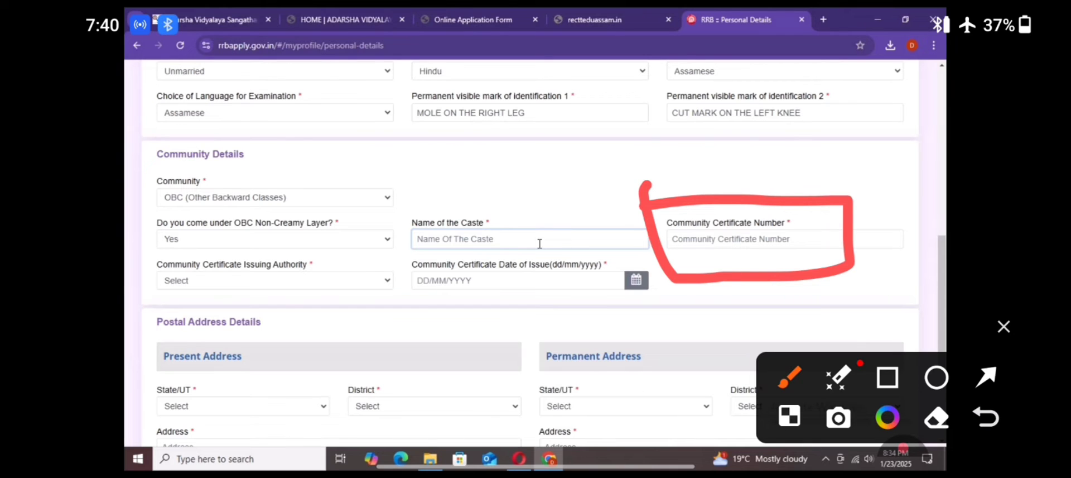
click(1004, 327)
Step: Box the Community Certificate Issuing Authority and Date of Issue fields with the red brush, and clear the markings
click(81, 445)
drag(132, 300, 394, 302)
mouse_move(132, 250)
mouse_down()
mouse_move(199, 250)
mouse_move(381, 286)
mouse_move(133, 310)
mouse_up()
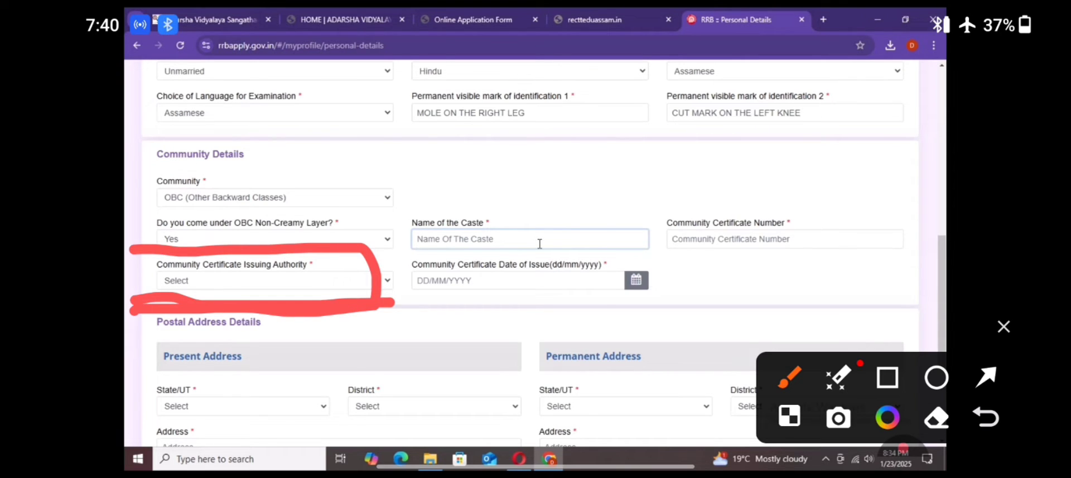
drag(145, 253, 151, 302)
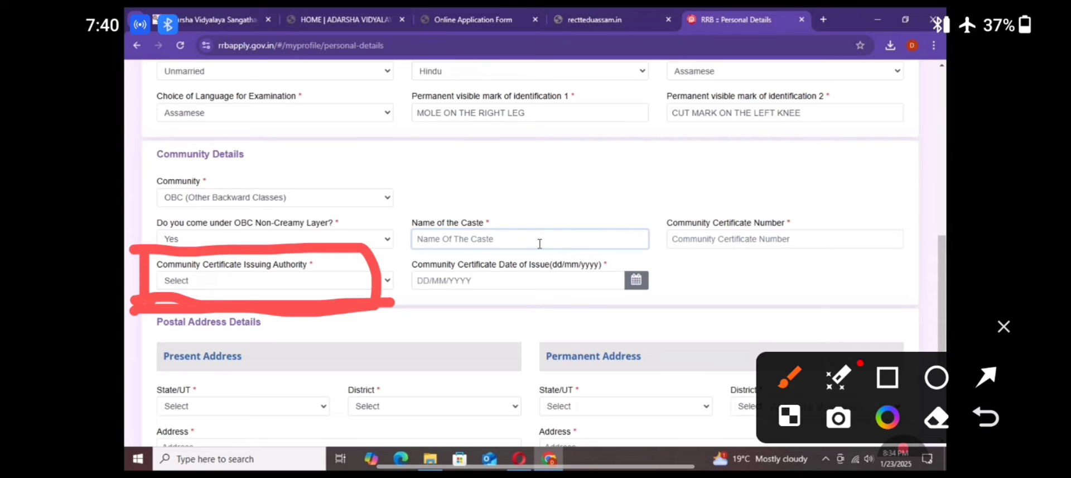
mouse_move(386, 252)
mouse_down()
mouse_move(391, 310)
mouse_move(550, 314)
mouse_move(382, 246)
mouse_move(626, 243)
mouse_move(650, 294)
mouse_move(628, 312)
mouse_move(491, 323)
mouse_up()
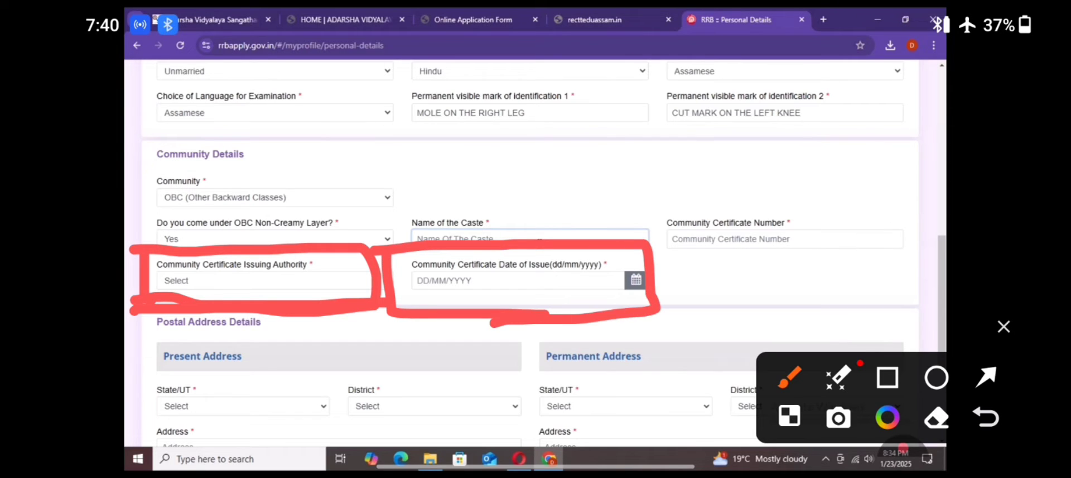
click(1004, 327)
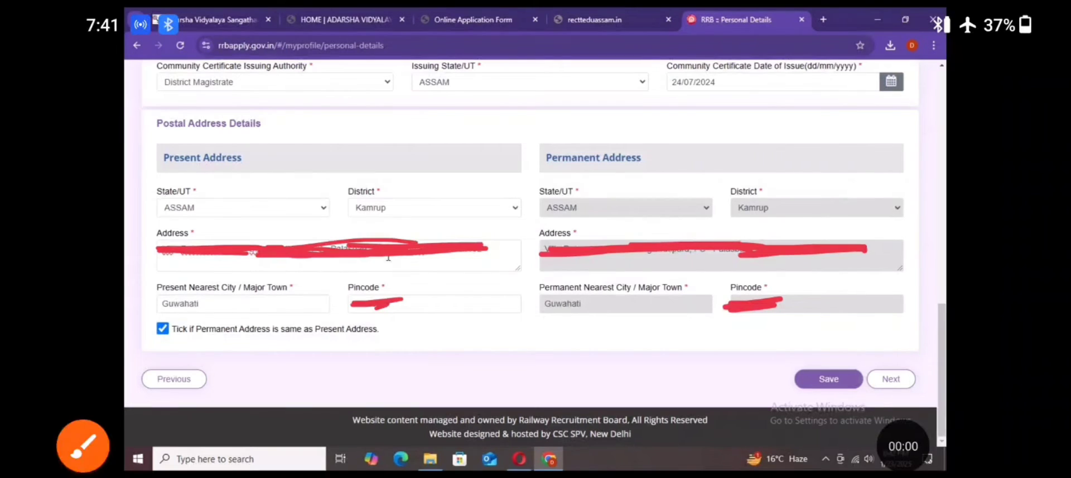
Step: Draw red boxes around the State/UT and District fields of the Present Address, and clear the markings
click(83, 446)
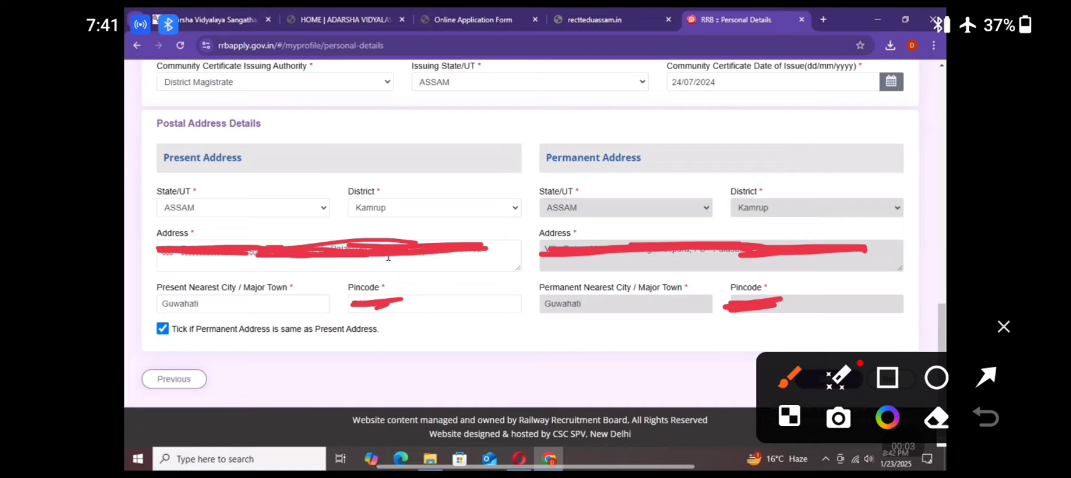
click(156, 341)
mouse_move(132, 185)
mouse_down()
mouse_move(291, 232)
mouse_move(150, 245)
mouse_move(138, 189)
mouse_up()
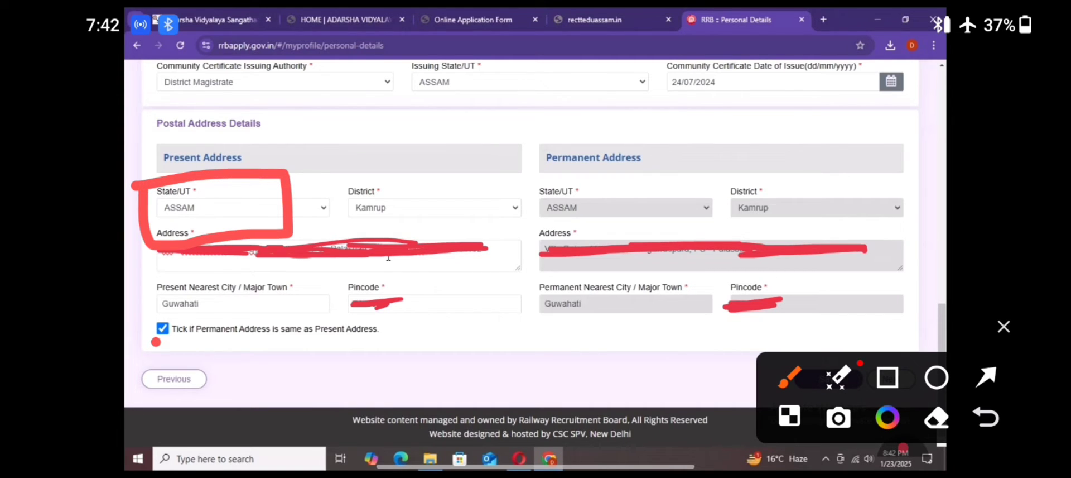
mouse_move(335, 166)
mouse_down()
mouse_move(398, 226)
mouse_move(516, 231)
mouse_move(505, 196)
mouse_move(491, 250)
mouse_up()
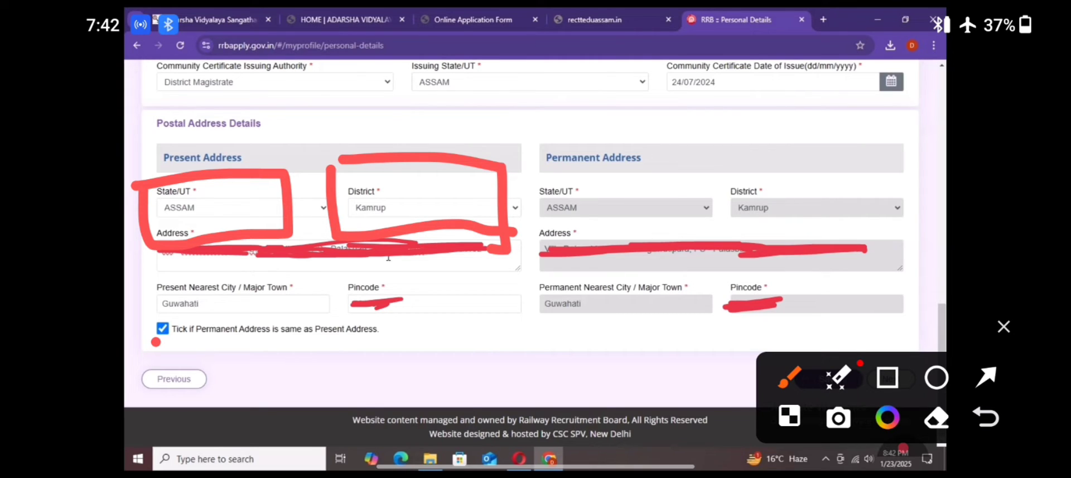
click(1004, 326)
Step: Outline the Address field of the Present Address with the red brush, and clear the marking
click(17, 447)
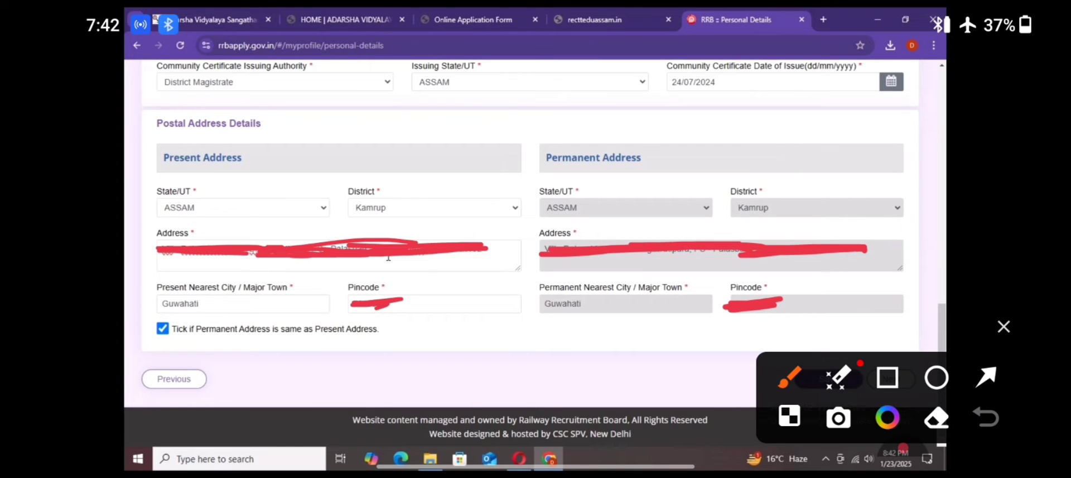
drag(130, 229, 346, 228)
mouse_move(133, 243)
mouse_down()
mouse_move(346, 279)
mouse_move(381, 216)
mouse_up()
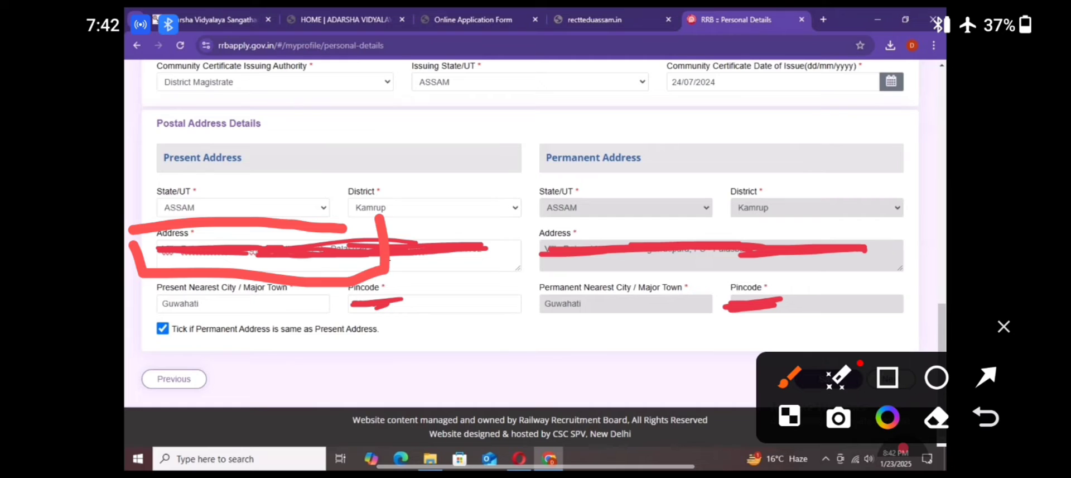
click(1003, 326)
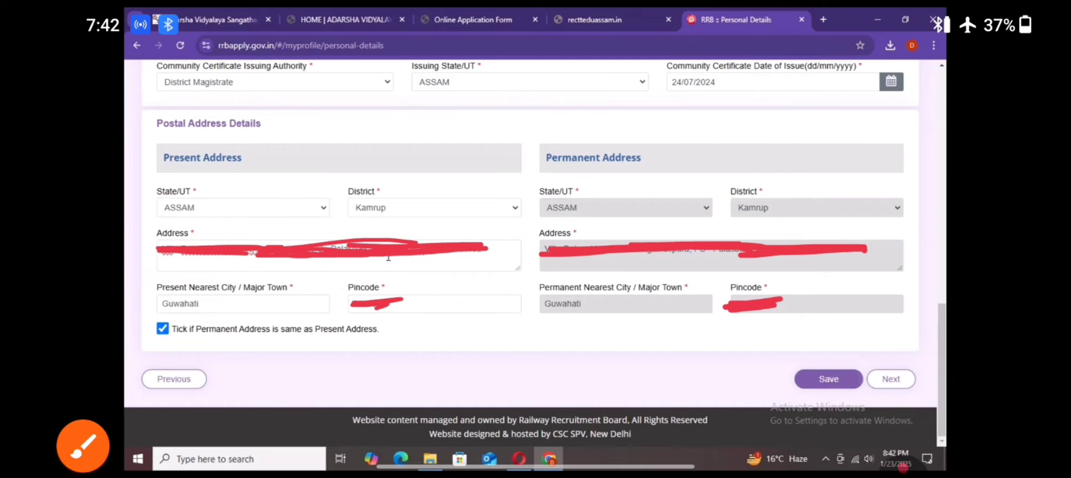
Step: Box Present Nearest City / Major Town and circle the present address Pincode with the red brush, clearing each marking
click(83, 445)
mouse_move(140, 279)
mouse_down()
mouse_move(323, 290)
mouse_move(165, 324)
mouse_move(151, 307)
mouse_up()
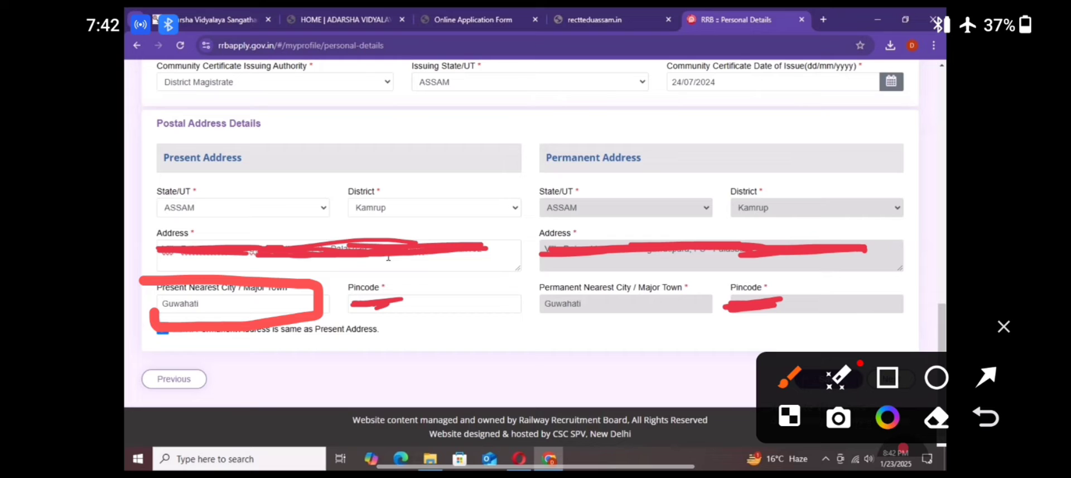
click(1003, 326)
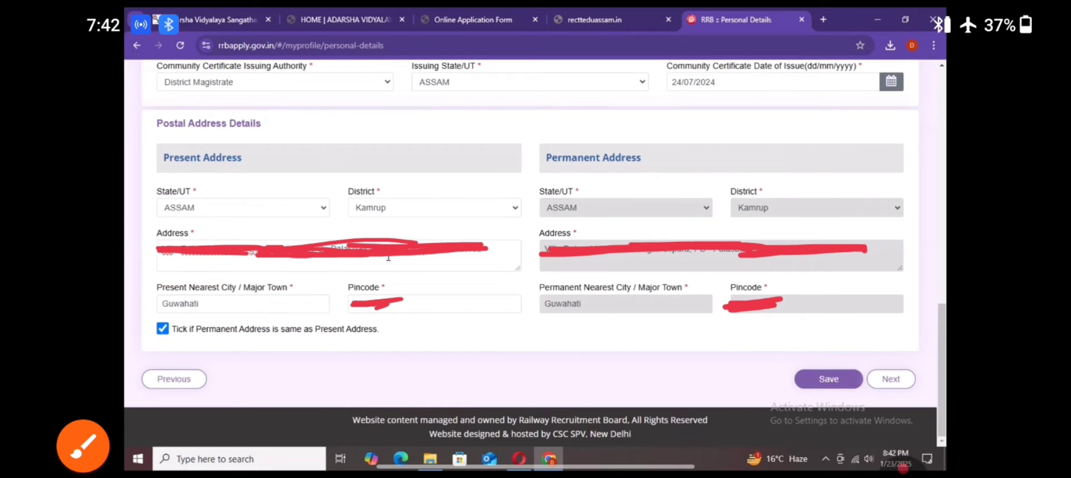
click(82, 446)
mouse_move(333, 283)
mouse_down()
mouse_move(341, 274)
mouse_move(334, 305)
mouse_move(332, 283)
mouse_up()
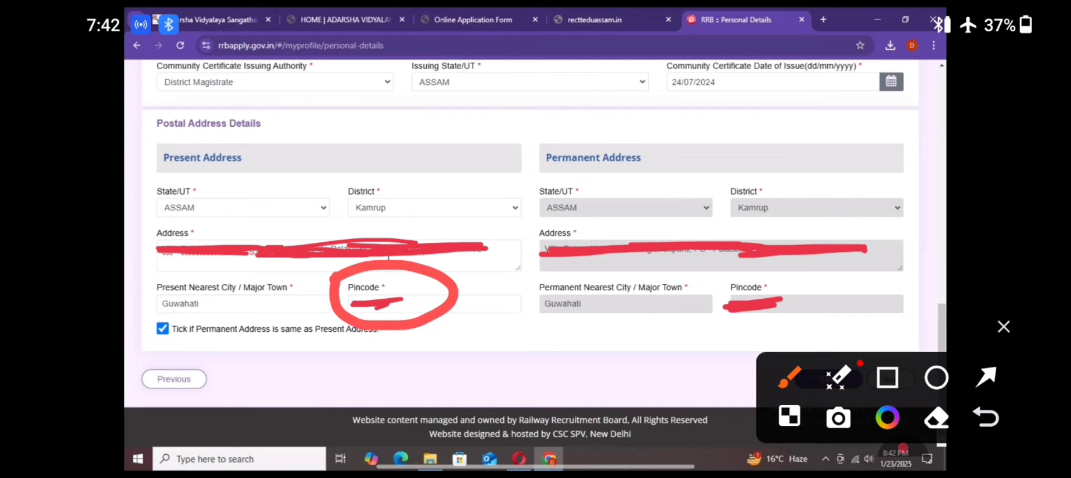
click(1004, 326)
Step: Mark the same-as-present-address checkbox and the Permanent Address section with the red brush, and clear the markings
click(82, 445)
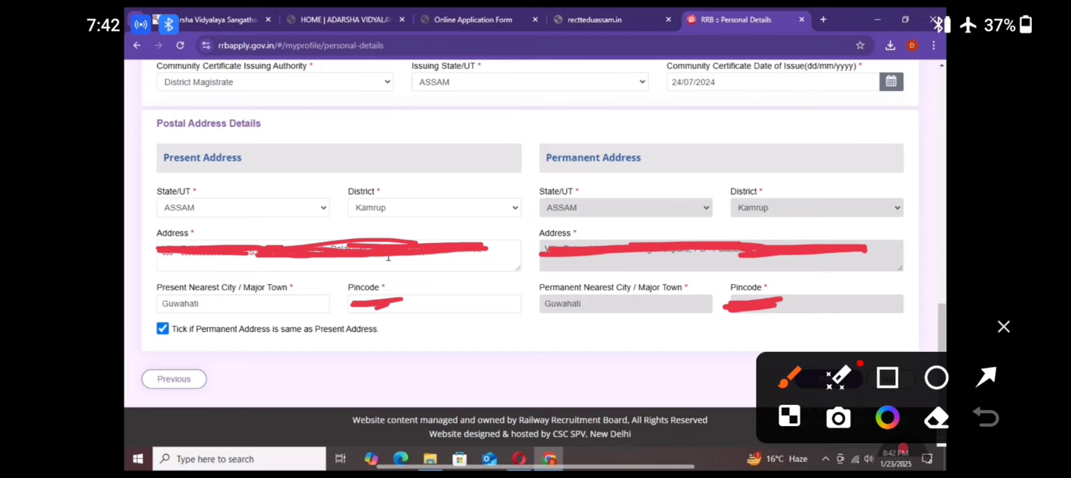
mouse_move(151, 349)
mouse_down()
mouse_move(219, 352)
mouse_move(179, 304)
mouse_move(146, 347)
mouse_up()
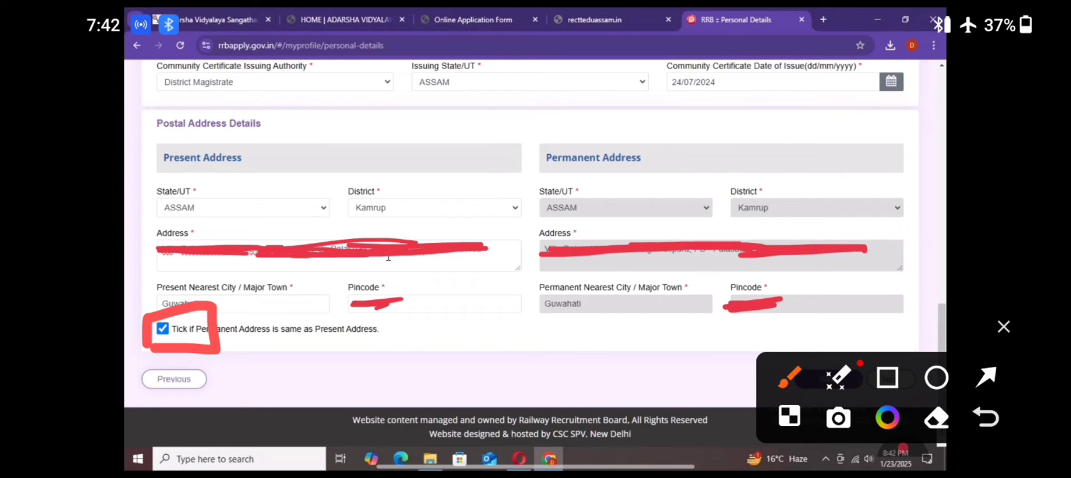
mouse_move(505, 167)
mouse_down()
mouse_move(840, 261)
mouse_move(542, 146)
mouse_up()
click(1004, 326)
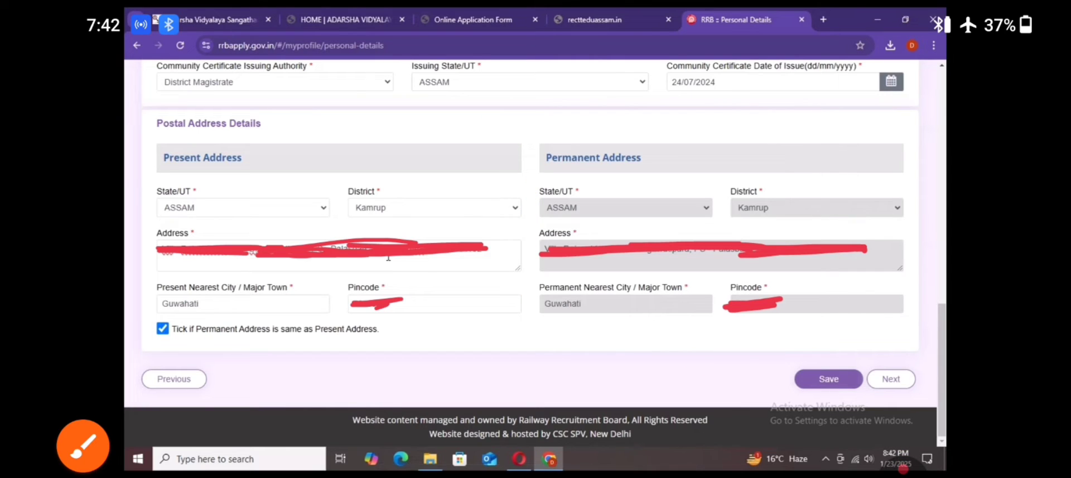
Step: Circle the location of Next below the Postal Address Details with the red brush, and clear the marking
click(83, 446)
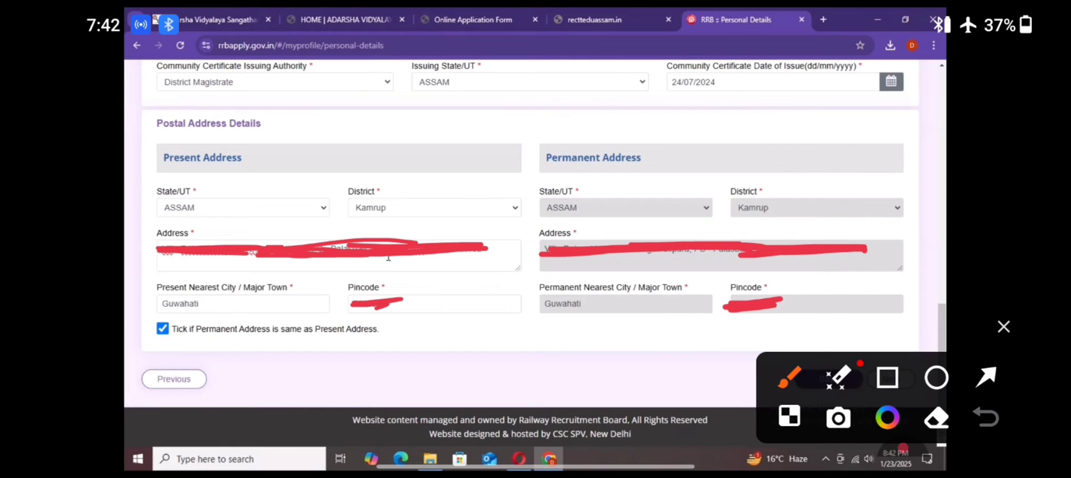
mouse_move(858, 327)
mouse_down()
mouse_move(948, 347)
mouse_move(872, 403)
mouse_move(879, 341)
mouse_up()
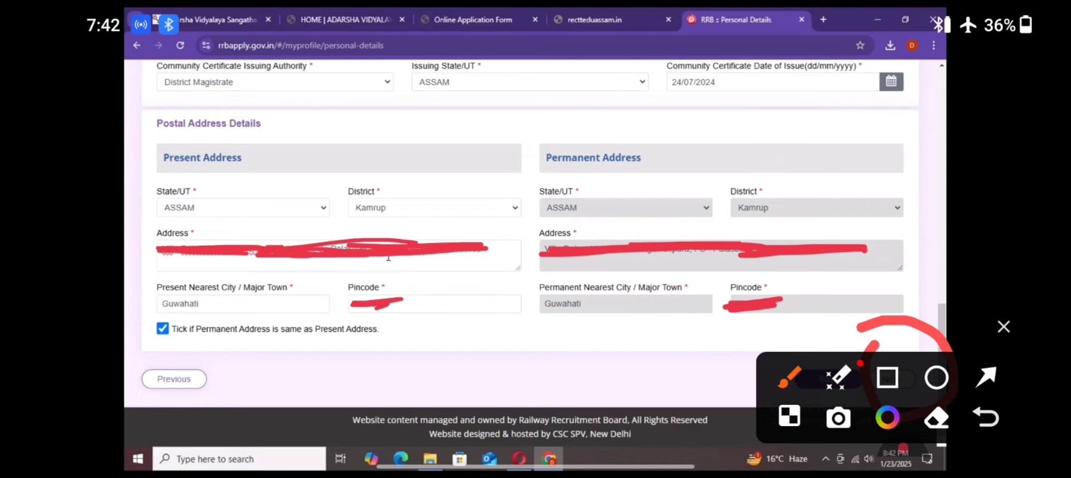
click(1004, 326)
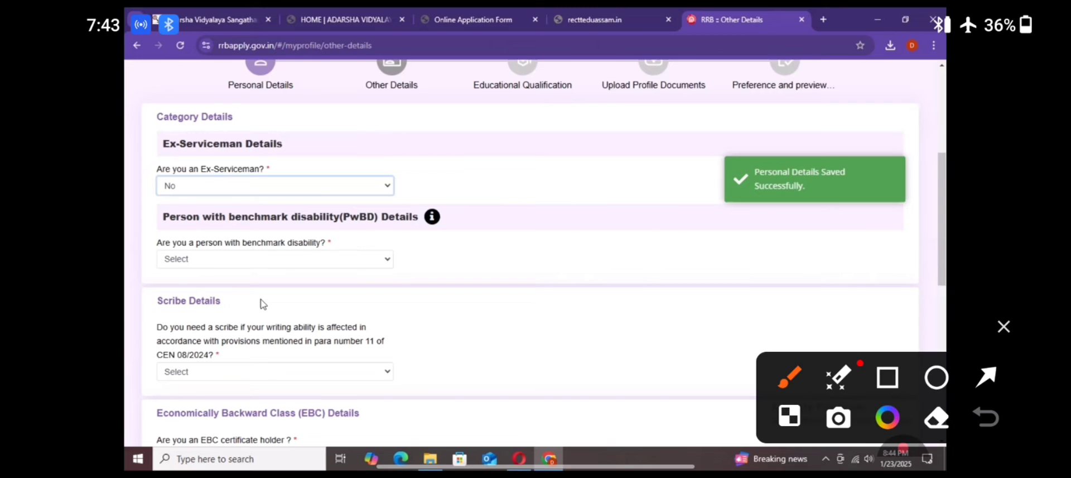
Step: Outline the Ex-Serviceman question and the benchmark disability question with the red brush, and clear the markings
mouse_move(148, 151)
mouse_down()
mouse_move(281, 120)
mouse_move(420, 173)
mouse_move(150, 210)
mouse_move(146, 135)
mouse_up()
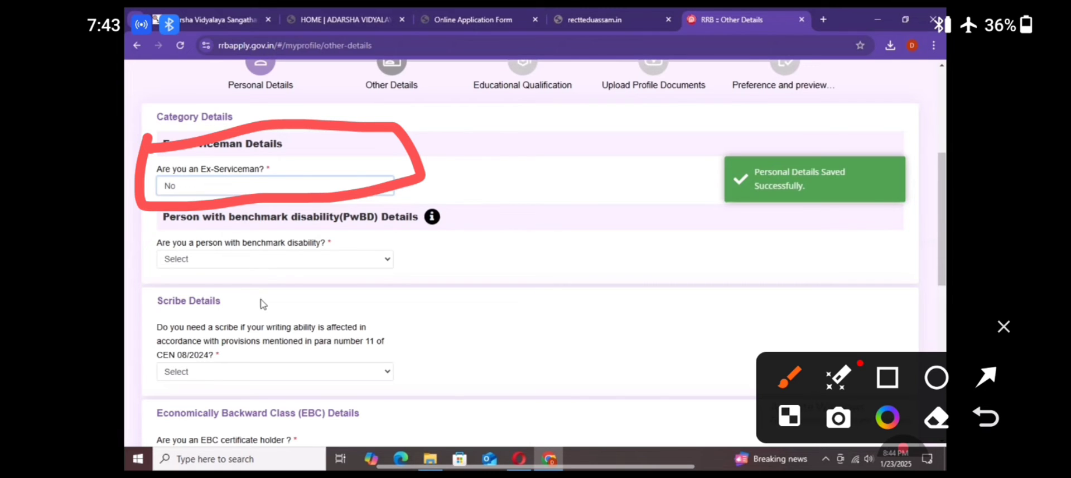
mouse_move(141, 227)
mouse_down()
mouse_move(424, 234)
mouse_move(363, 286)
mouse_move(150, 296)
mouse_move(132, 222)
mouse_up()
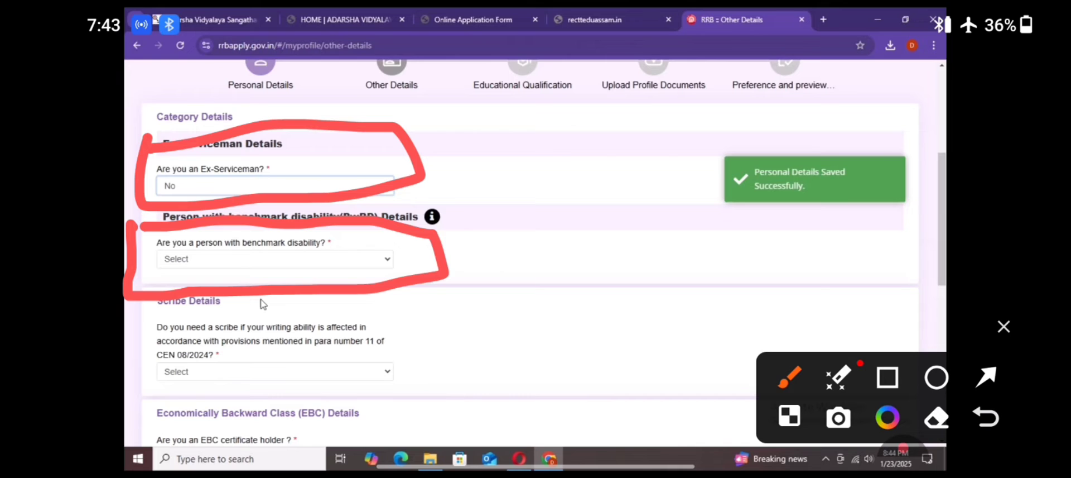
click(1004, 326)
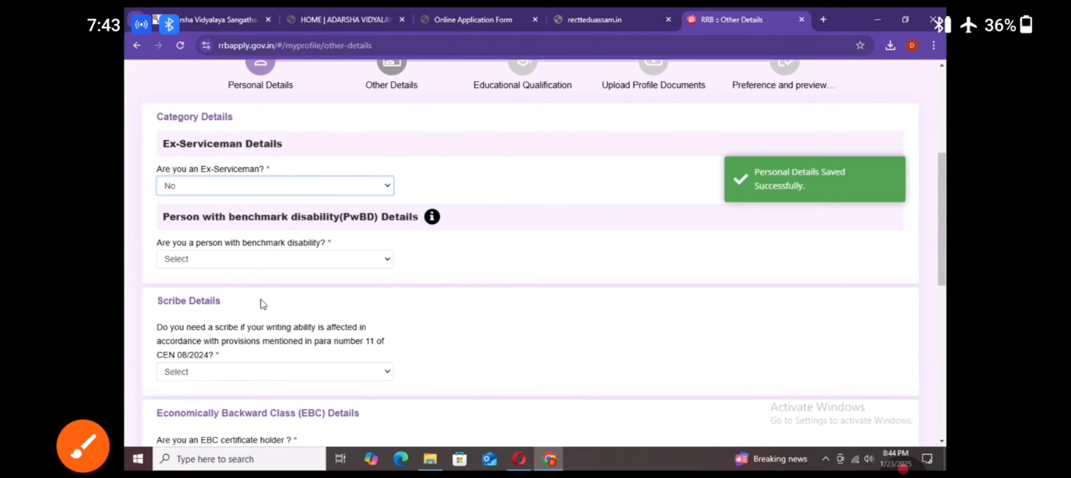
Step: Outline the question about being an employee of Indian Railways with the red brush, and clear the marking
click(83, 446)
scroll(265, 313, down, 5)
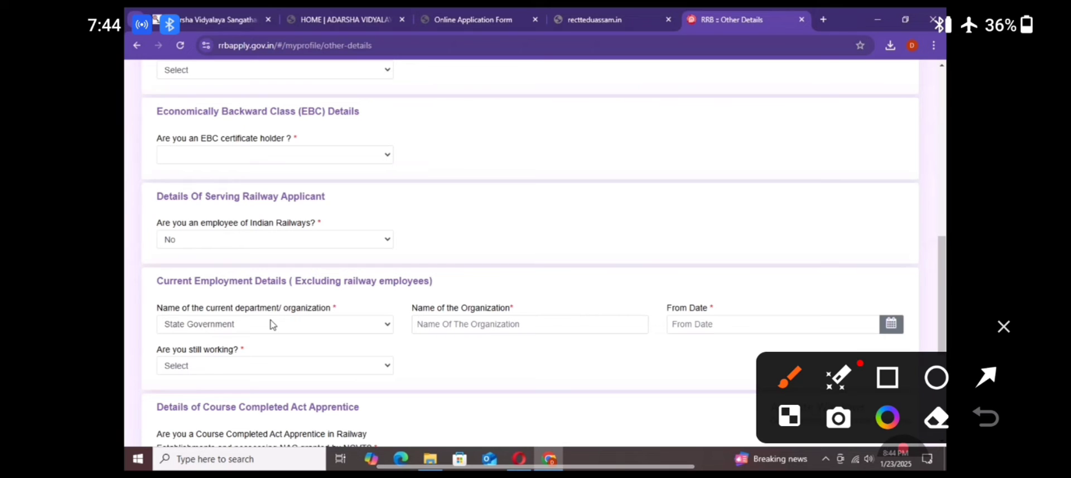
mouse_move(144, 225)
mouse_down()
mouse_move(184, 219)
mouse_move(327, 254)
mouse_move(134, 255)
mouse_up()
click(1004, 327)
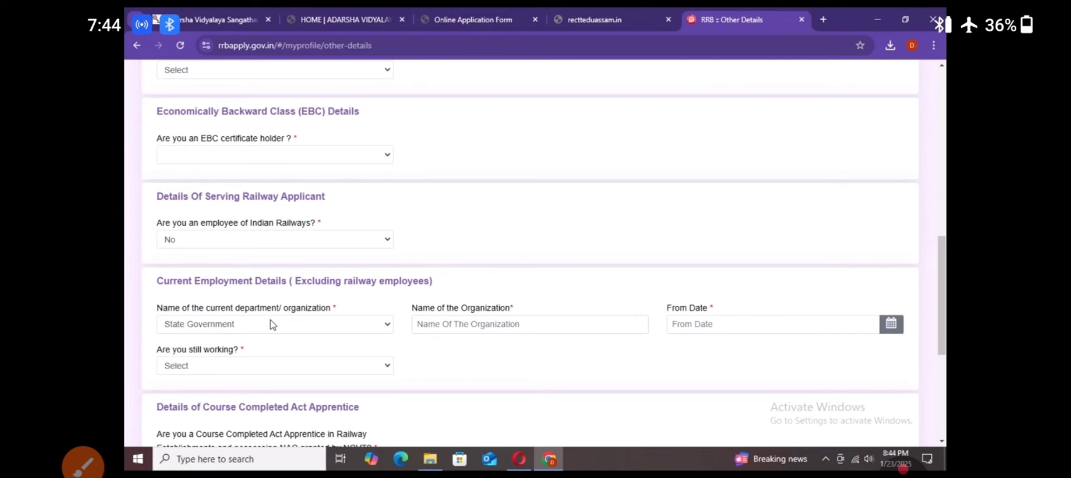
Step: Box the current department, Name of the Organization and From Date fields under Current Employment Details with the red brush, and clear the markings
click(83, 464)
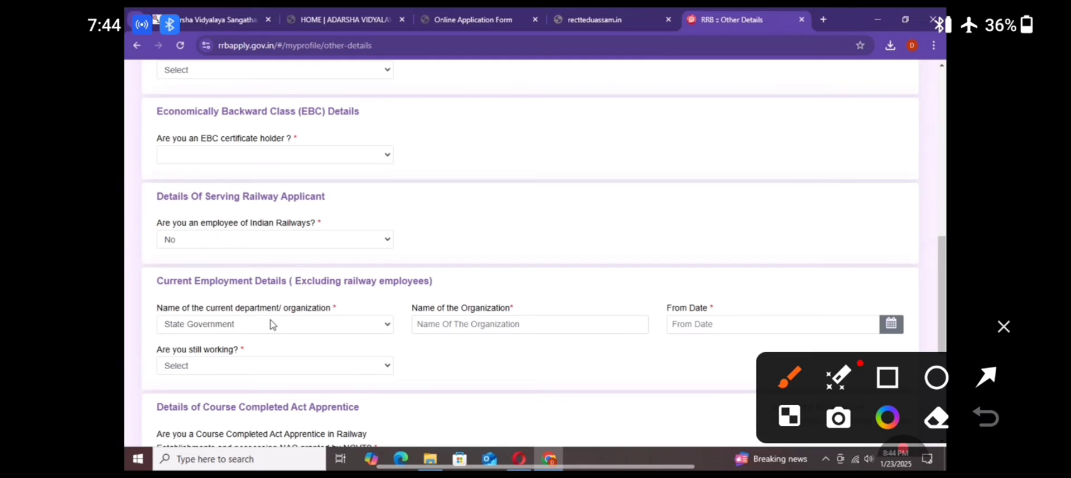
mouse_move(143, 302)
mouse_down()
mouse_move(202, 301)
mouse_move(399, 335)
mouse_move(125, 342)
mouse_move(146, 303)
mouse_up()
mouse_move(407, 288)
mouse_down()
mouse_move(591, 282)
mouse_move(622, 345)
mouse_move(408, 360)
mouse_move(407, 285)
mouse_up()
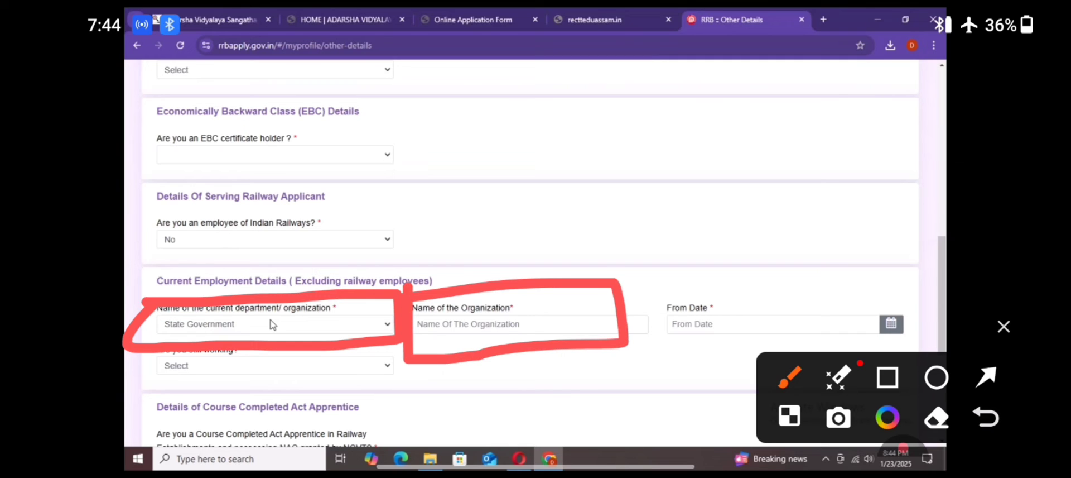
mouse_move(659, 293)
mouse_down()
mouse_move(809, 282)
mouse_move(680, 369)
mouse_move(657, 258)
mouse_up()
click(1004, 326)
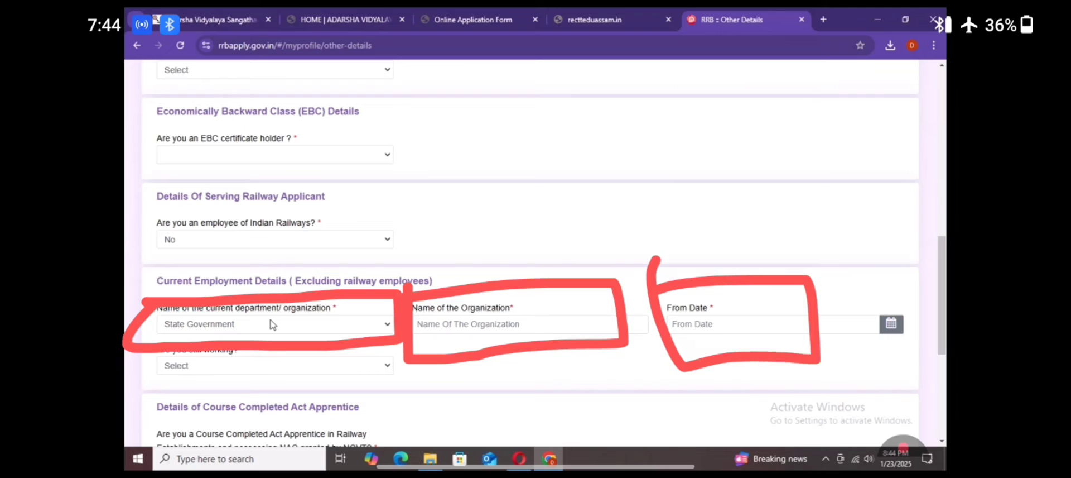
Step: Outline the "Are you still working?" question under Current Employment Details with the red brush, and clear the marking
click(82, 445)
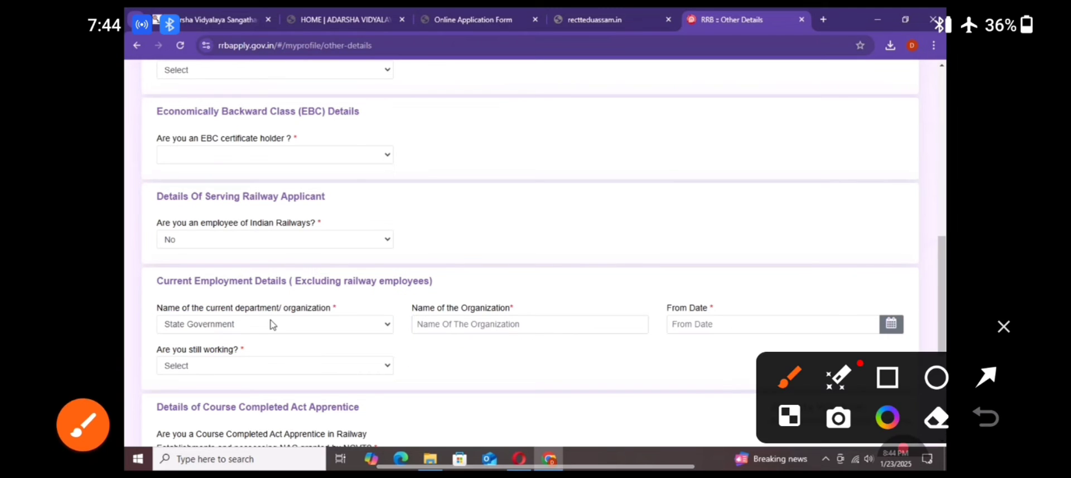
mouse_move(145, 338)
mouse_down()
mouse_move(438, 369)
mouse_move(165, 407)
mouse_move(149, 358)
mouse_up()
click(1004, 326)
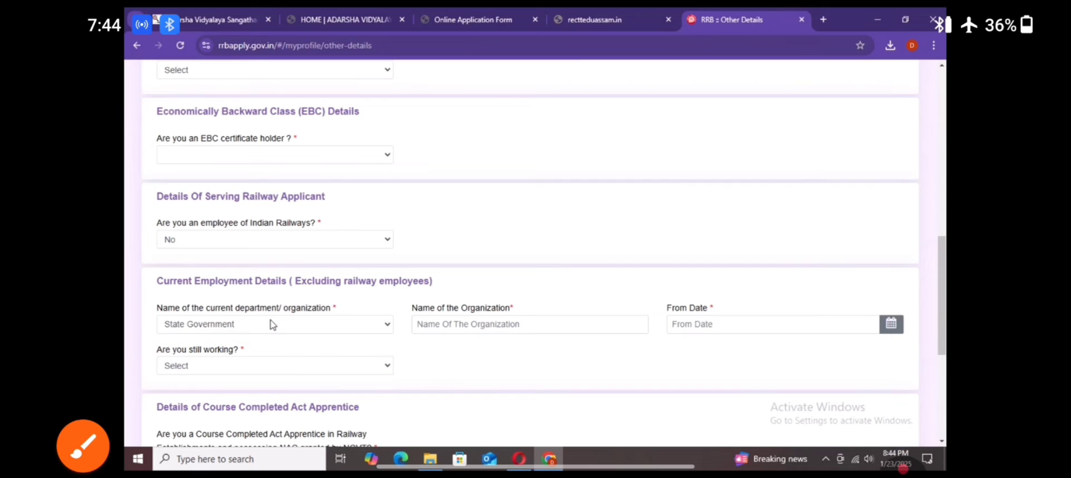
click(903, 445)
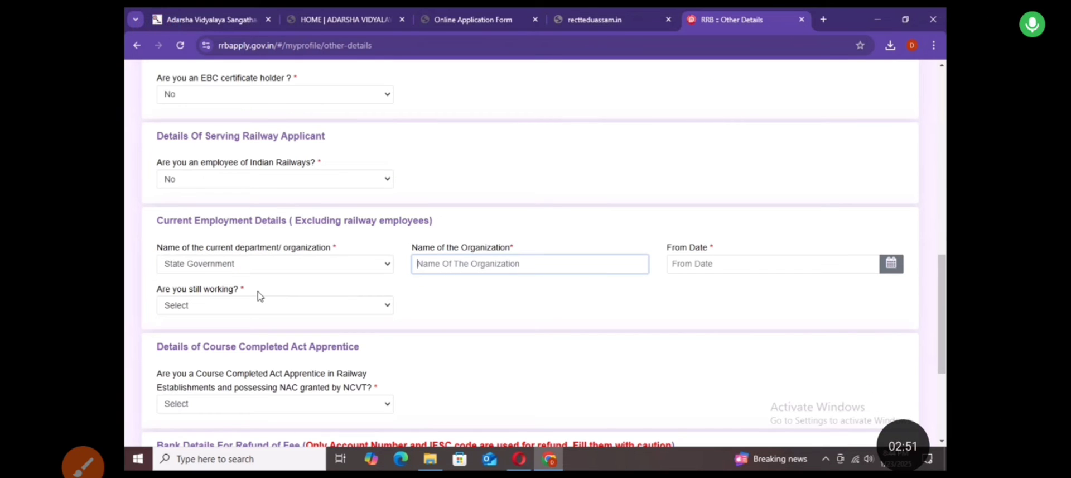
Step: Outline the question about being a Course Completed Act Apprentice in Railway Establishments with the red brush
click(82, 424)
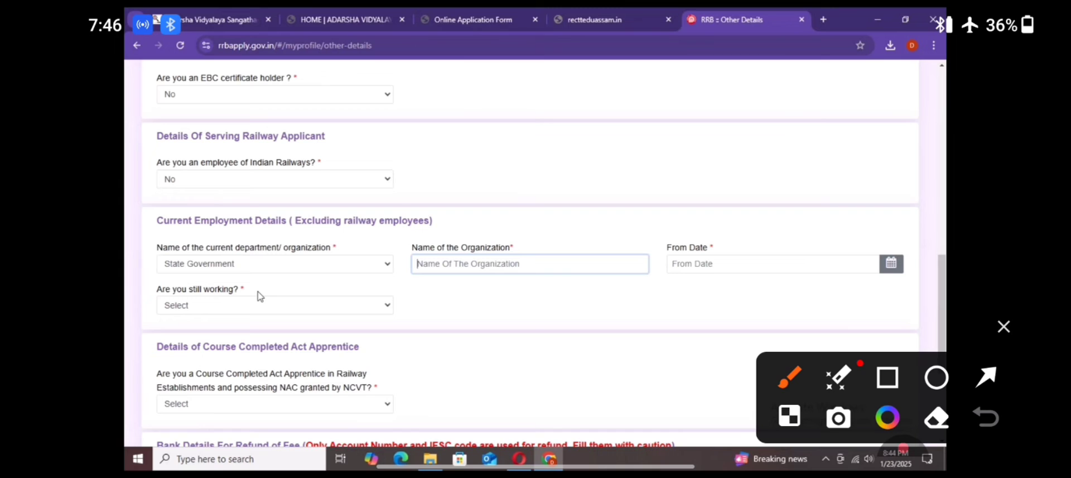
mouse_move(165, 385)
mouse_down()
mouse_move(410, 371)
mouse_move(251, 441)
mouse_move(148, 413)
mouse_move(162, 379)
mouse_up()
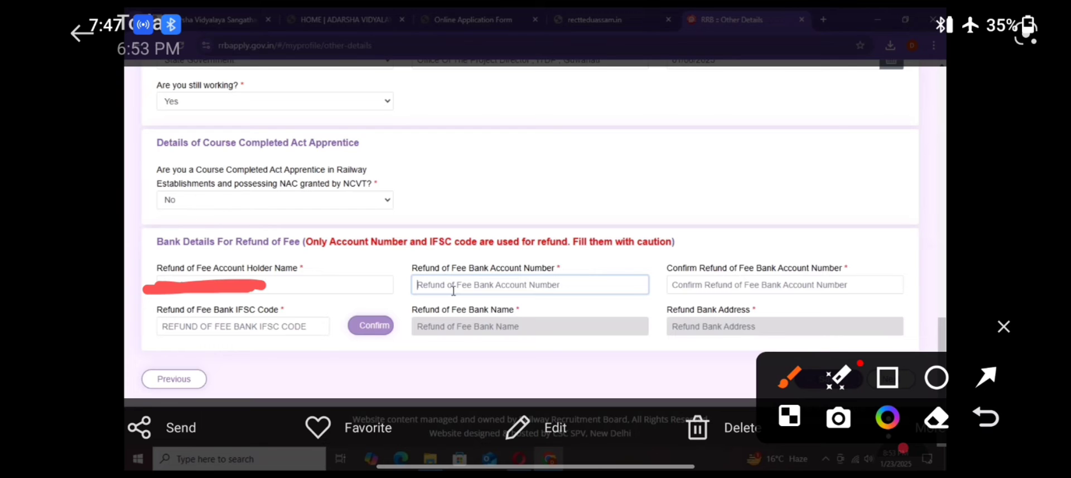
click(904, 447)
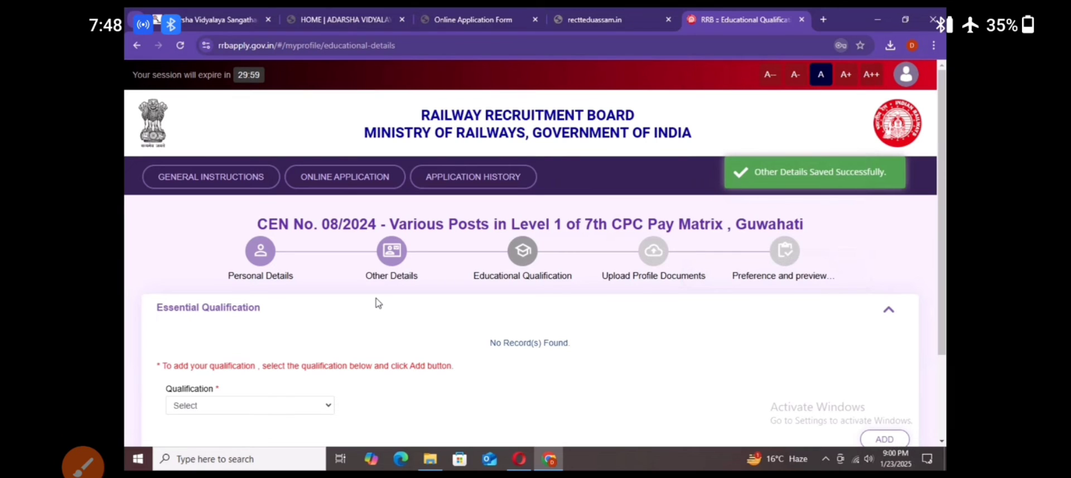
Step: Circle the Qualification field under Essential Qualification with the red brush
click(82, 466)
mouse_move(168, 369)
mouse_down()
mouse_move(393, 385)
mouse_move(139, 412)
mouse_move(168, 373)
mouse_up()
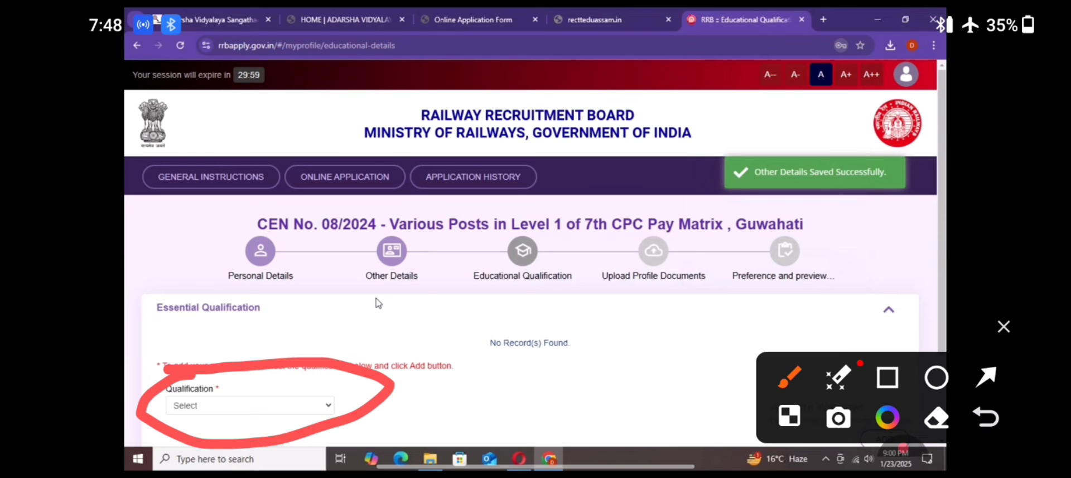
click(902, 447)
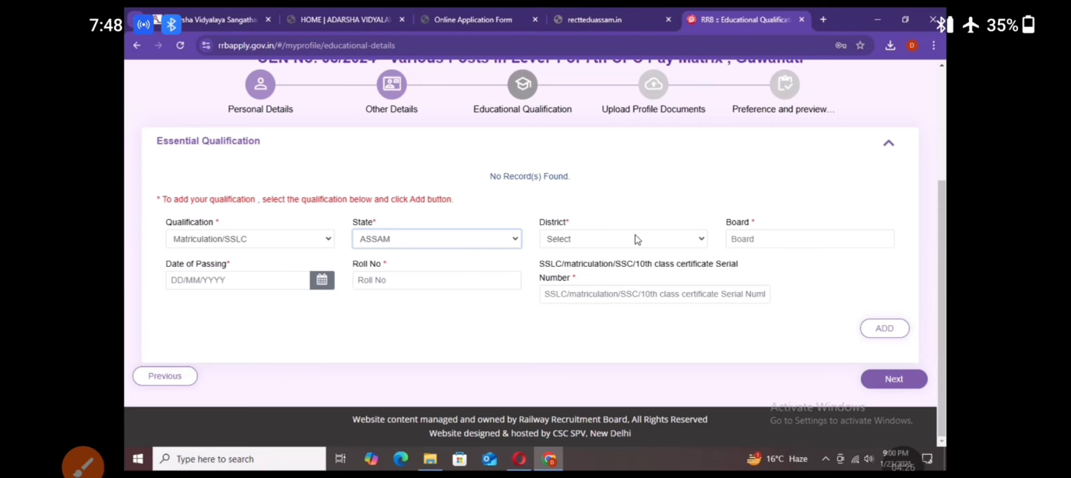
Step: Circle District, Board, Date of Passing, Roll No and the 10th class certificate serial number fields with the red brush, and clear the markings
click(83, 466)
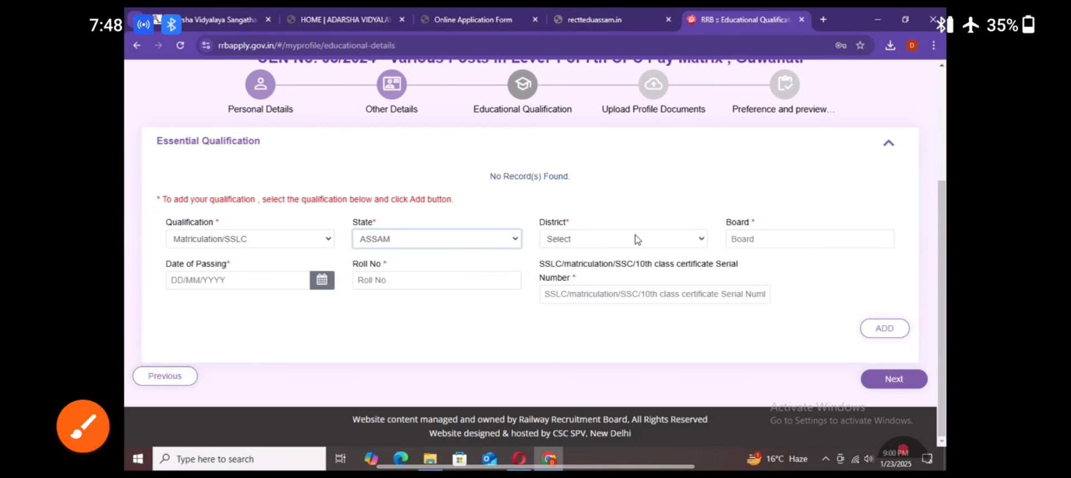
mouse_move(570, 204)
mouse_down()
mouse_move(687, 244)
mouse_move(516, 245)
mouse_up()
mouse_move(703, 199)
mouse_down()
mouse_move(834, 242)
mouse_move(743, 255)
mouse_up()
mouse_move(147, 258)
mouse_down()
mouse_move(343, 293)
mouse_move(172, 294)
mouse_up()
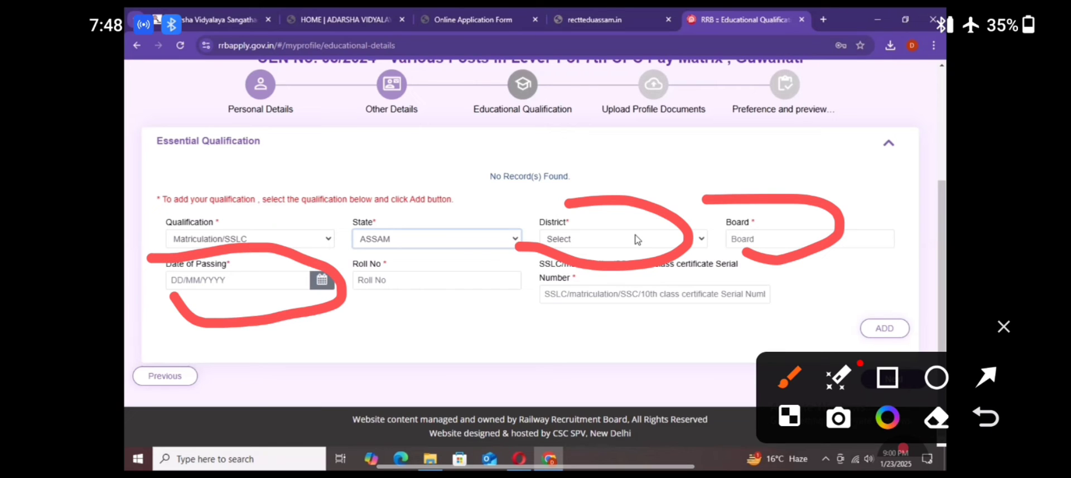
mouse_move(326, 262)
mouse_down()
mouse_move(379, 246)
mouse_move(341, 290)
mouse_up()
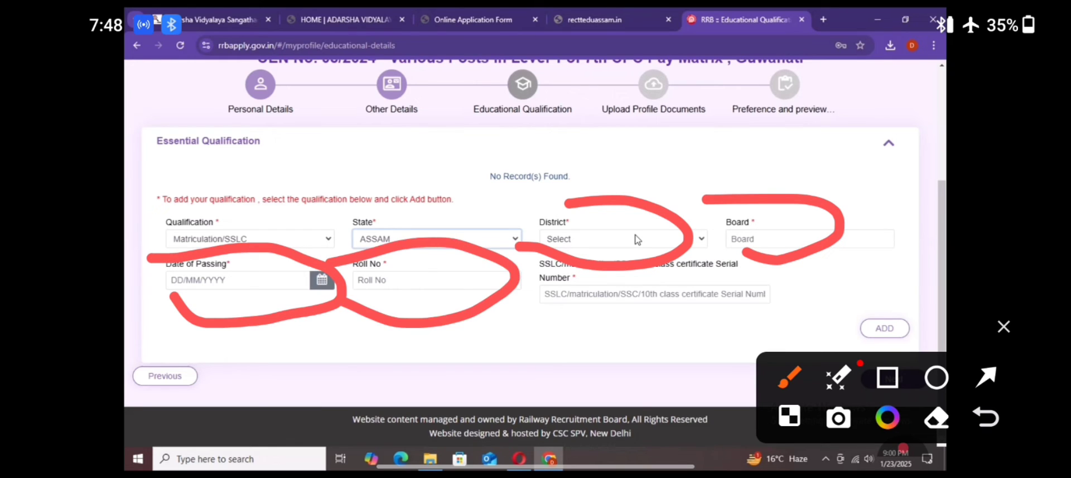
mouse_move(630, 251)
mouse_down()
mouse_move(519, 262)
mouse_move(700, 330)
mouse_move(681, 256)
mouse_up()
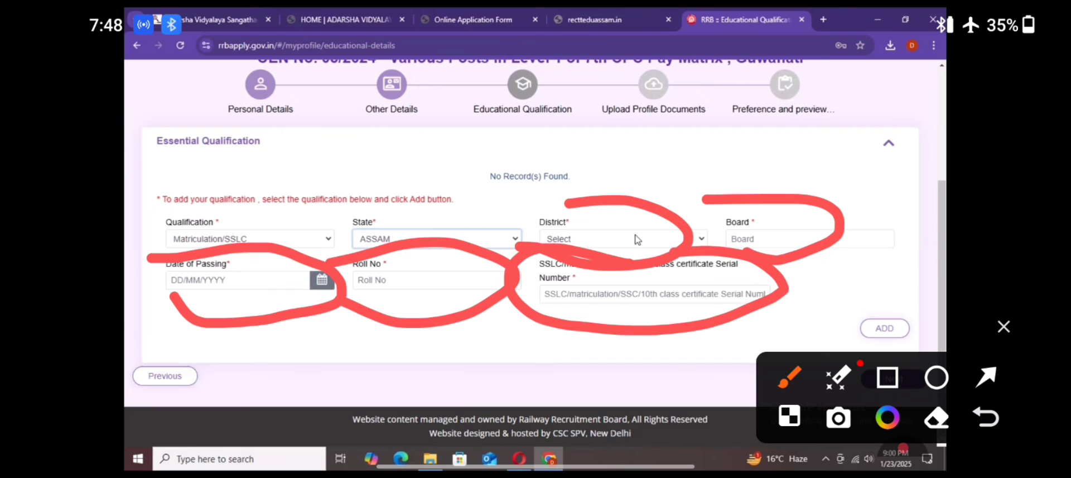
click(1004, 327)
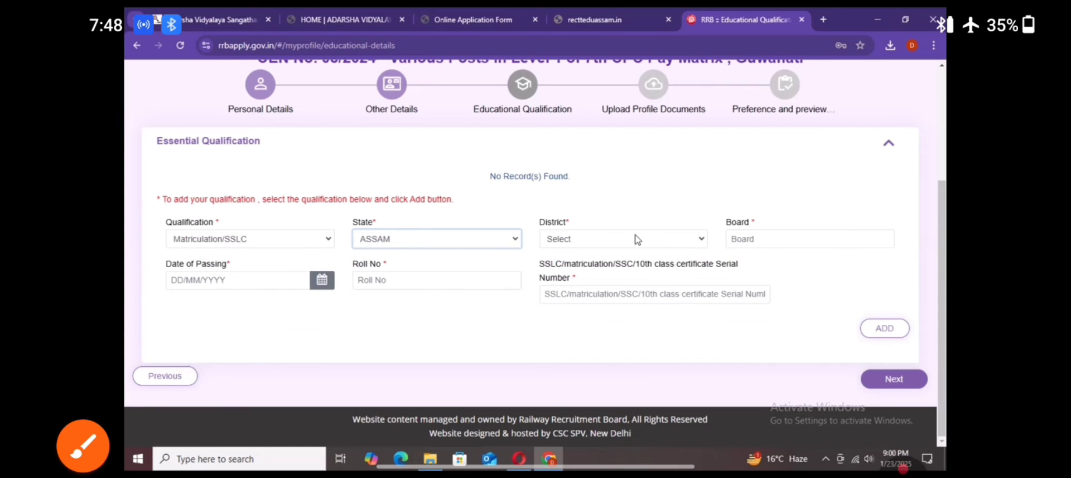
Step: Circle ADD below the Essential Qualification fields with the red brush, and clear the marking
click(83, 446)
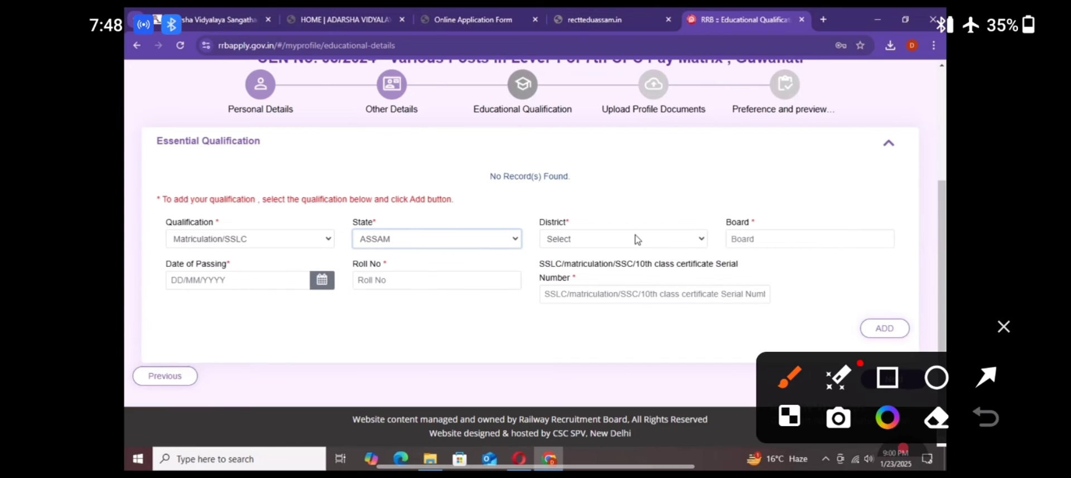
mouse_move(827, 318)
mouse_down()
mouse_move(824, 330)
mouse_move(846, 292)
mouse_up()
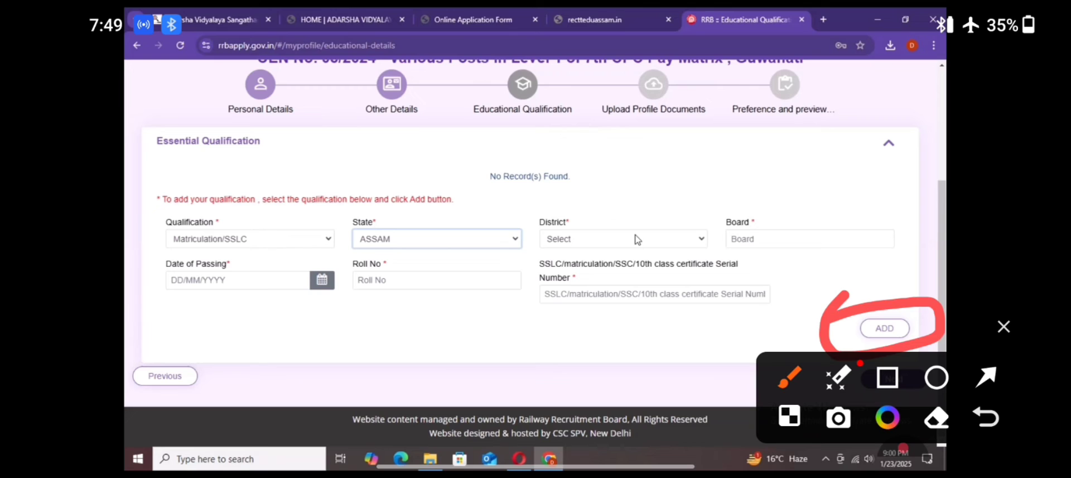
click(1004, 327)
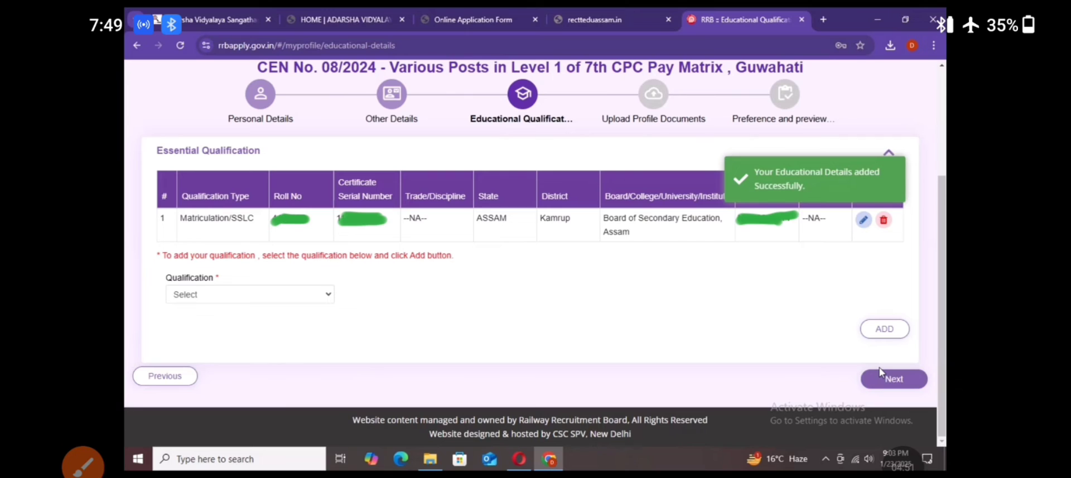
Step: Outline the added Matriculation/SSLC record and circle the Qualification field below it with the red brush, and clear the markings
click(82, 462)
mouse_move(127, 182)
mouse_down()
mouse_move(636, 149)
mouse_move(909, 237)
mouse_move(397, 256)
mouse_move(131, 246)
mouse_up()
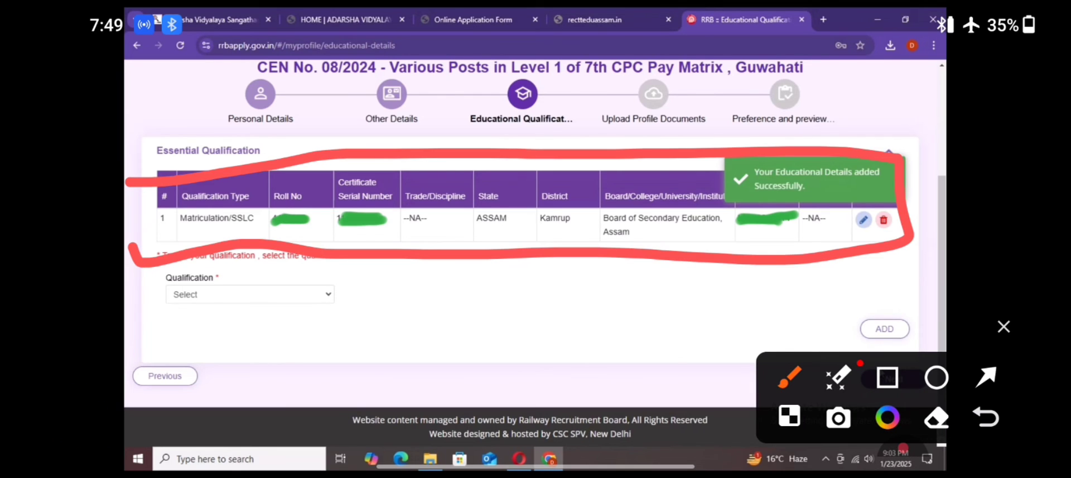
mouse_move(156, 254)
mouse_down()
mouse_move(253, 239)
mouse_move(279, 345)
mouse_move(167, 234)
mouse_up()
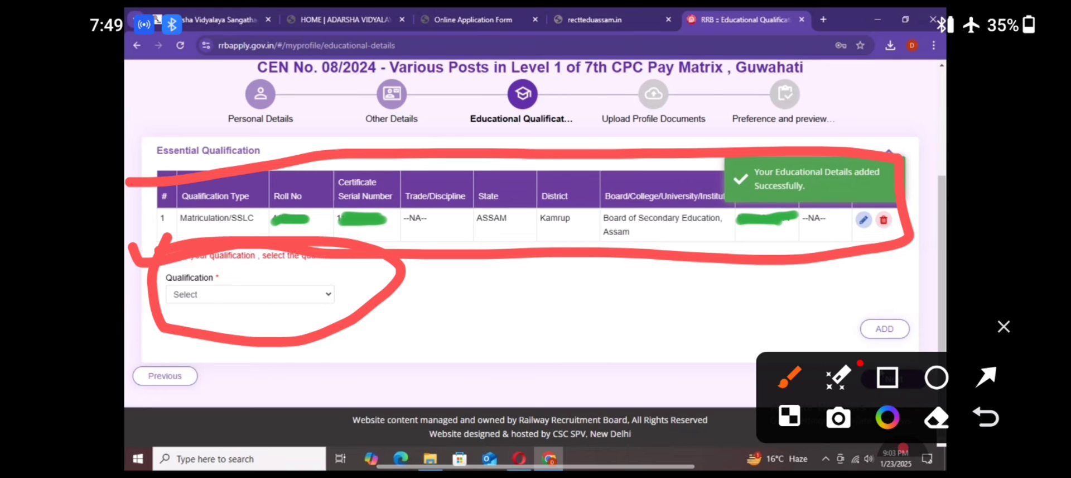
click(1004, 326)
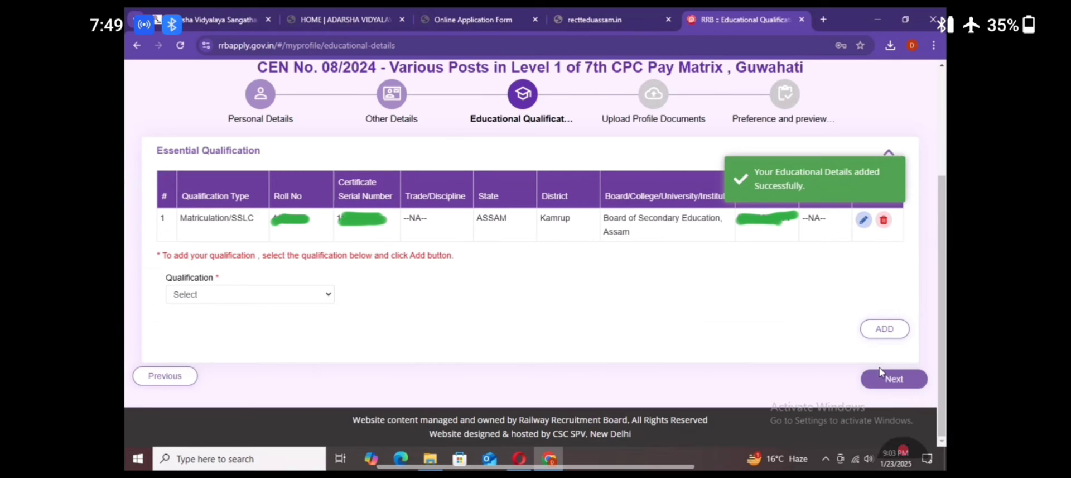
Step: Proceed from the photo and signature upload to the list of eligible posts on the preference page
click(904, 446)
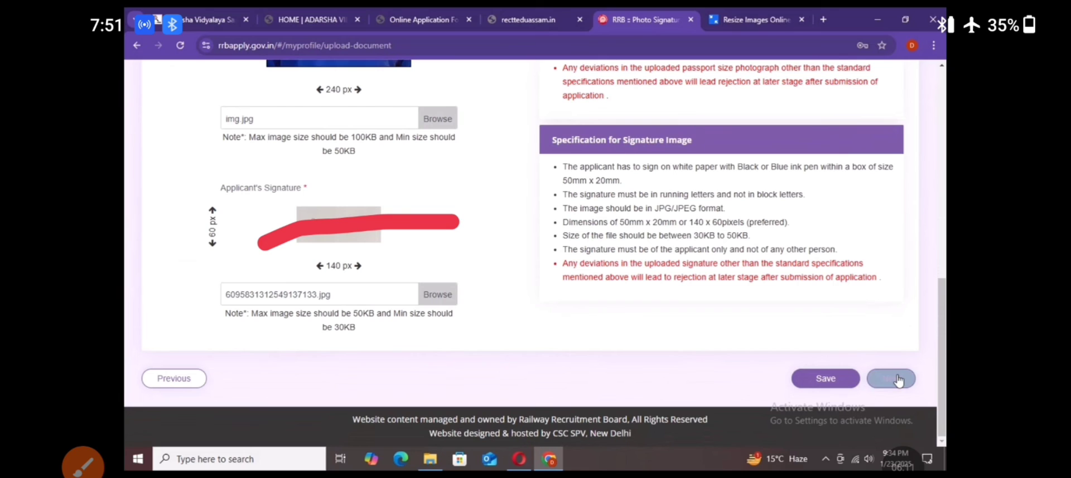
click(899, 380)
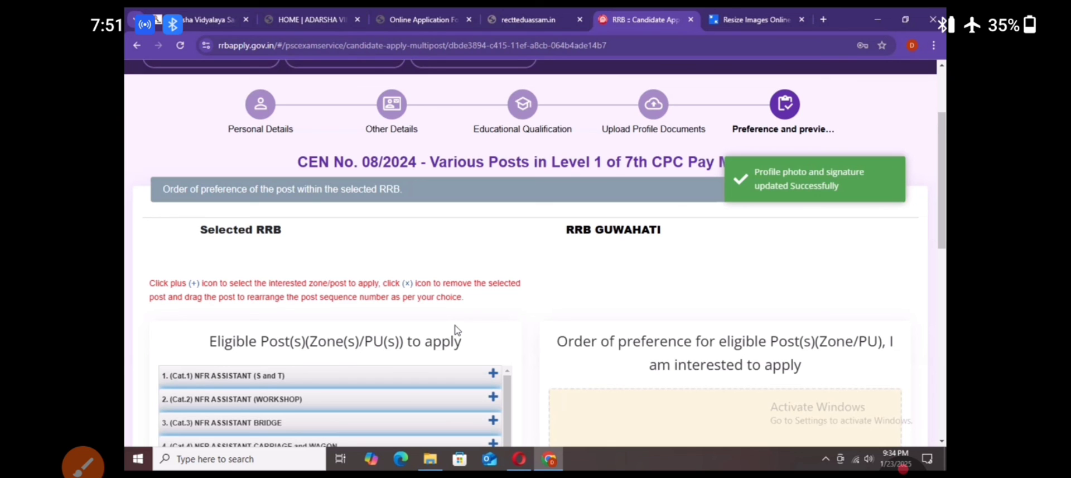
scroll(480, 268, down, 6)
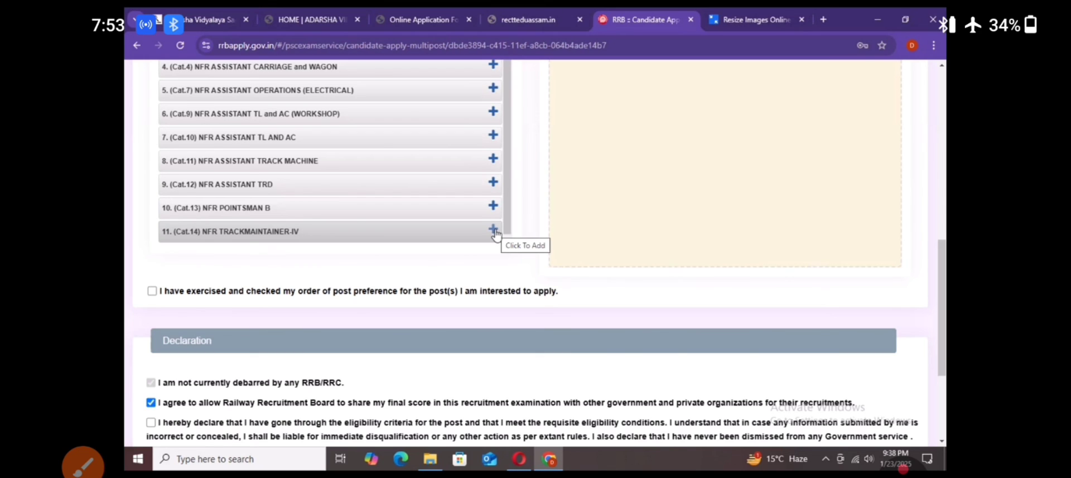
Step: Mark the plus icons and the category numbers of the lower eligible posts with the red brush, and clear the markings
click(83, 464)
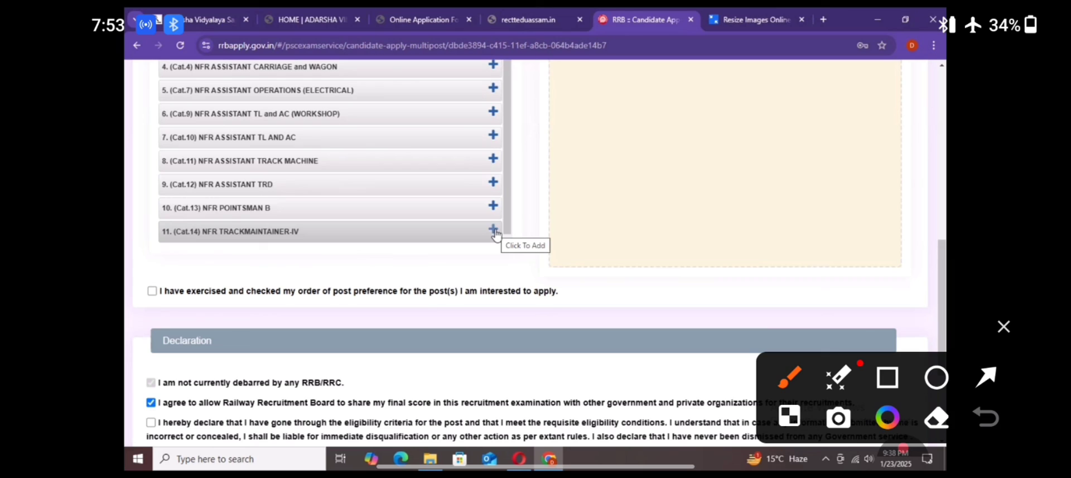
mouse_move(465, 236)
mouse_down()
mouse_move(508, 220)
mouse_move(478, 267)
mouse_up()
mouse_move(459, 212)
mouse_down()
mouse_move(522, 195)
mouse_move(480, 220)
mouse_up()
mouse_move(468, 142)
mouse_down()
mouse_move(505, 137)
mouse_move(496, 171)
mouse_up()
mouse_move(473, 101)
mouse_down()
mouse_move(467, 148)
mouse_move(465, 133)
mouse_up()
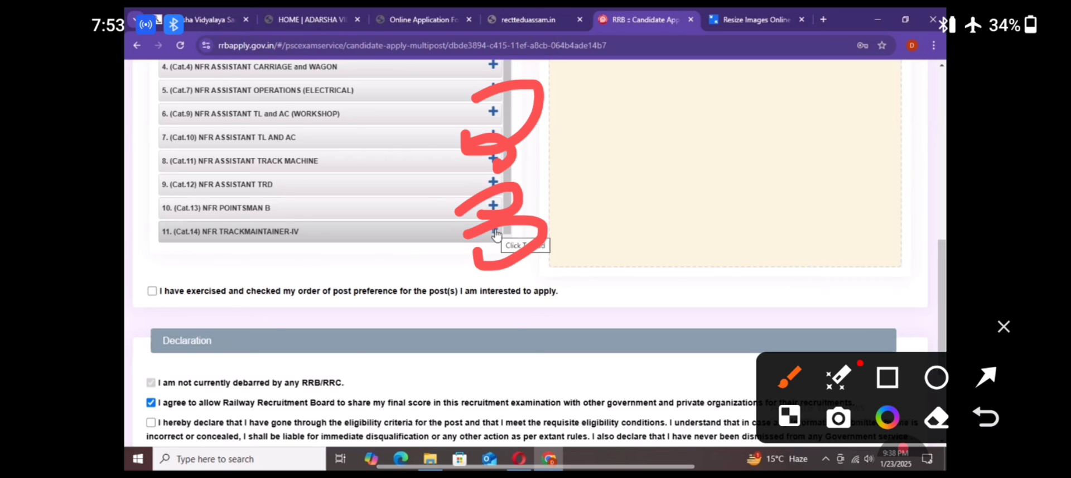
mouse_move(158, 104)
mouse_down()
mouse_move(151, 295)
mouse_move(198, 177)
mouse_up()
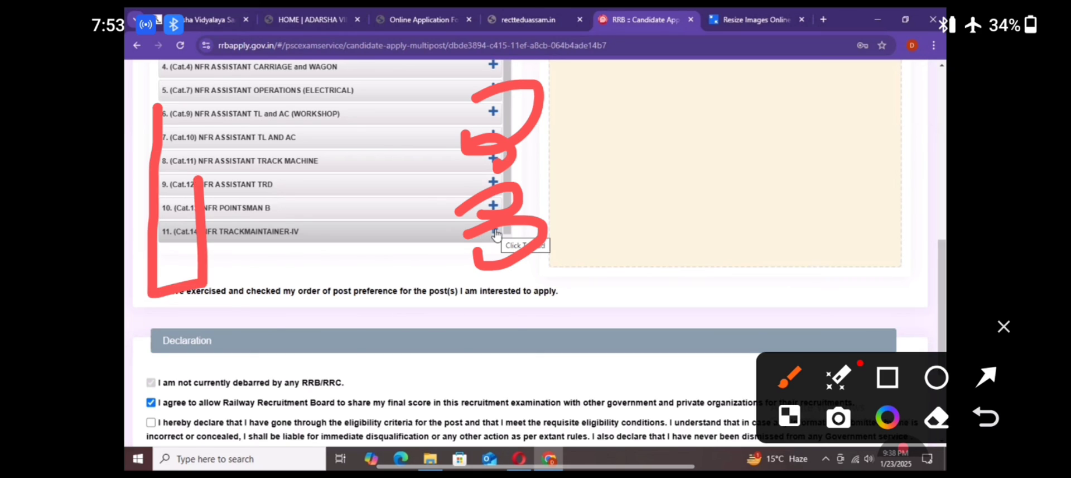
click(1004, 326)
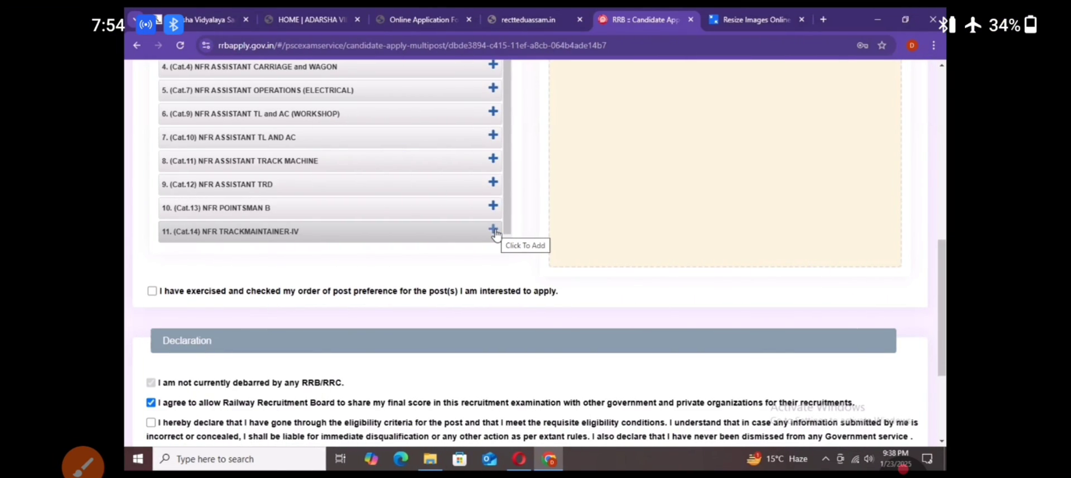
click(535, 239)
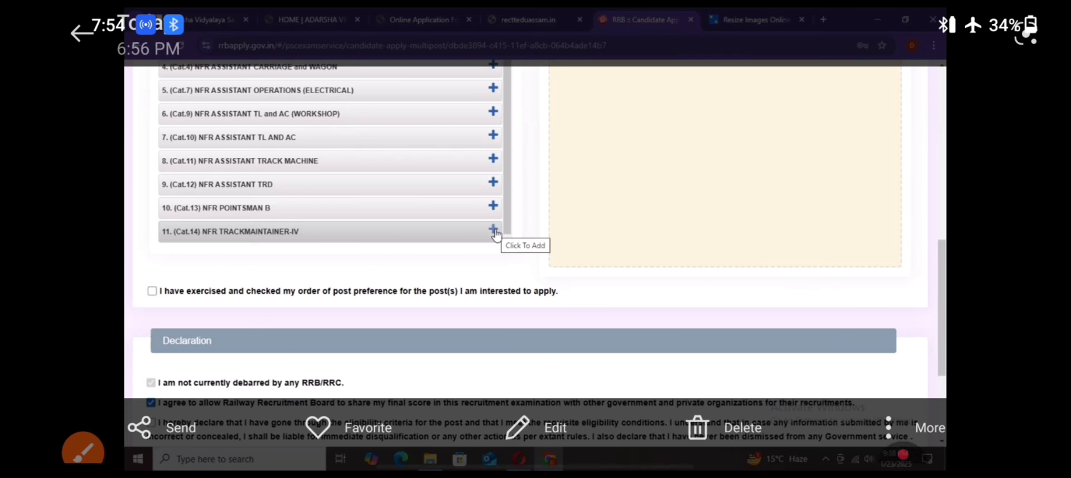
Step: Circle the last selected posts in the preference list and the ticked preference and declaration checkboxes with the red brush
click(903, 467)
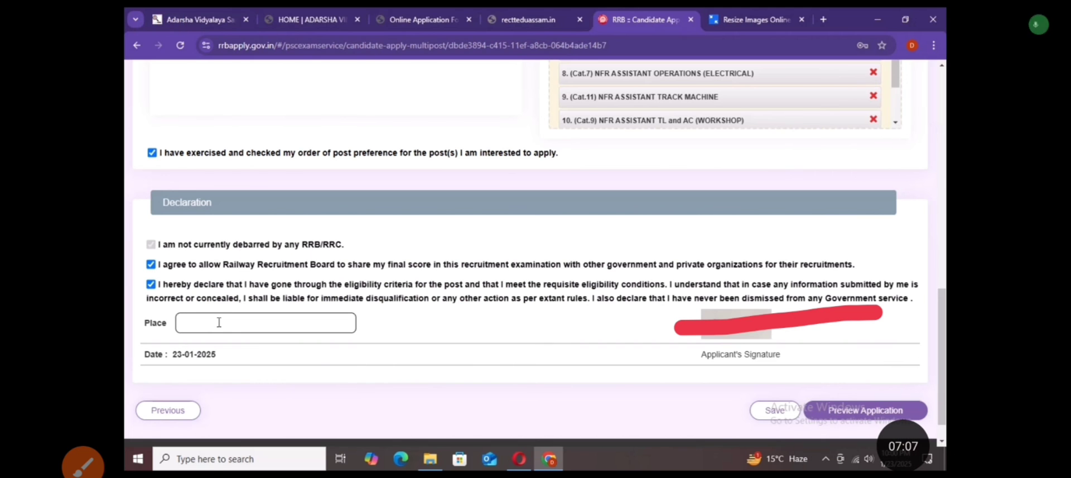
click(82, 425)
mouse_move(527, 91)
mouse_down()
mouse_move(662, 103)
mouse_move(536, 82)
mouse_up()
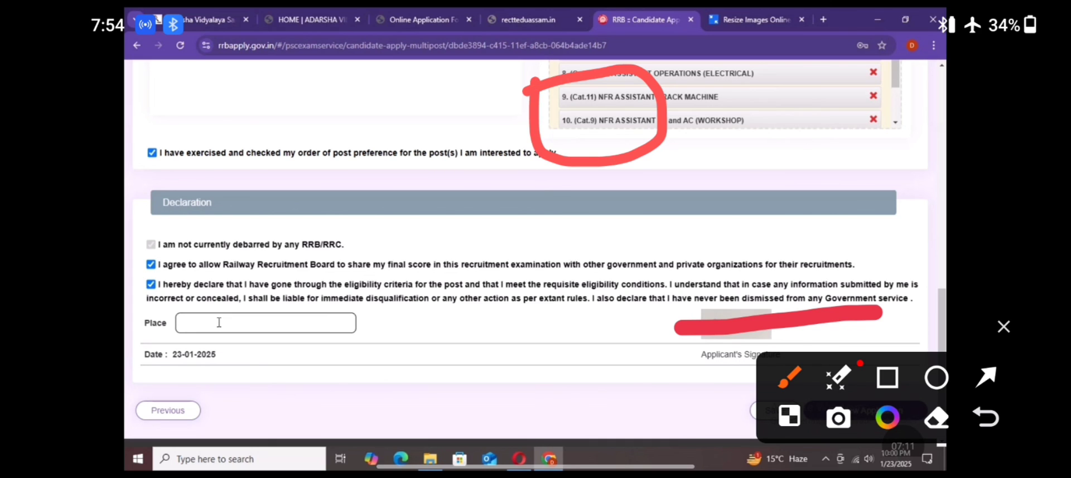
mouse_move(154, 112)
mouse_down()
mouse_move(133, 153)
mouse_move(146, 136)
mouse_up()
mouse_move(133, 258)
mouse_down()
mouse_move(167, 309)
mouse_move(120, 257)
mouse_up()
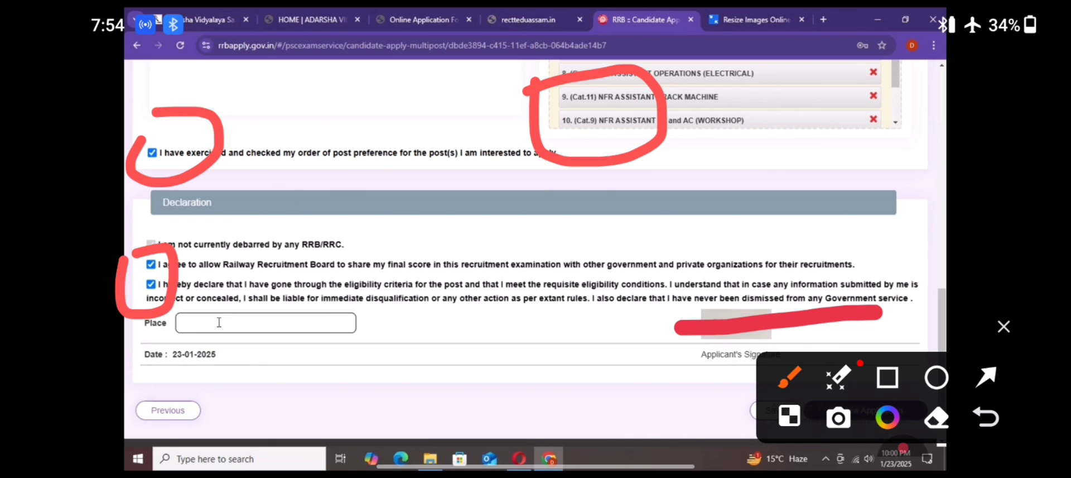
Step: Outline the Place field below the declaration with the red brush, and clear the markings
mouse_move(190, 291)
mouse_down()
mouse_move(378, 283)
mouse_move(310, 357)
mouse_move(151, 338)
mouse_move(234, 259)
mouse_up()
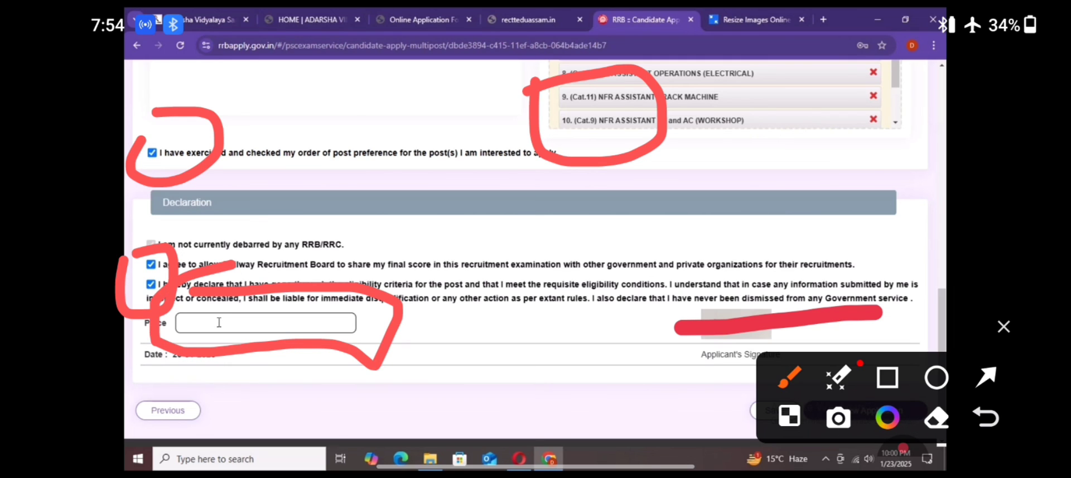
click(675, 381)
click(1004, 327)
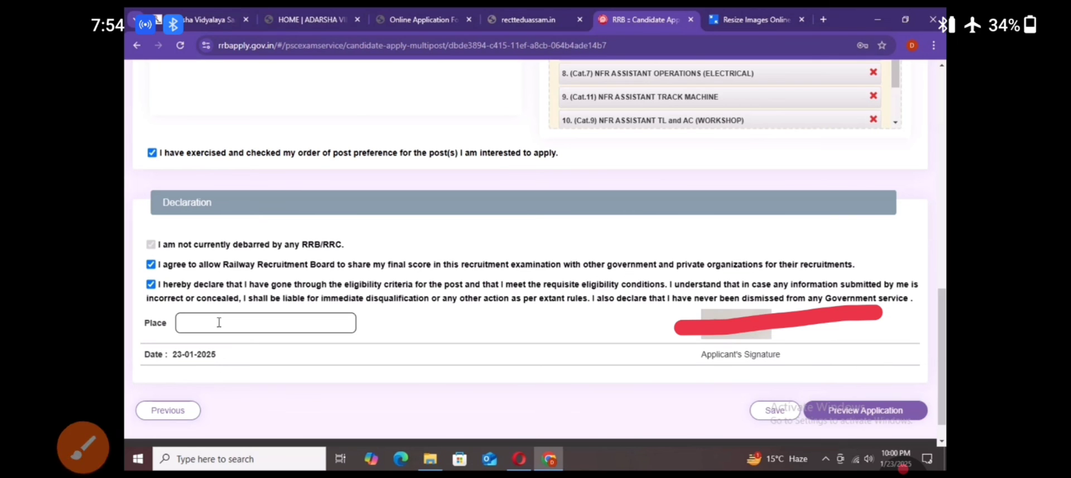
Step: Circle the Declaration section and the "I have re-checked the above details and found correct" checkbox in the application preview with the red brush
click(903, 467)
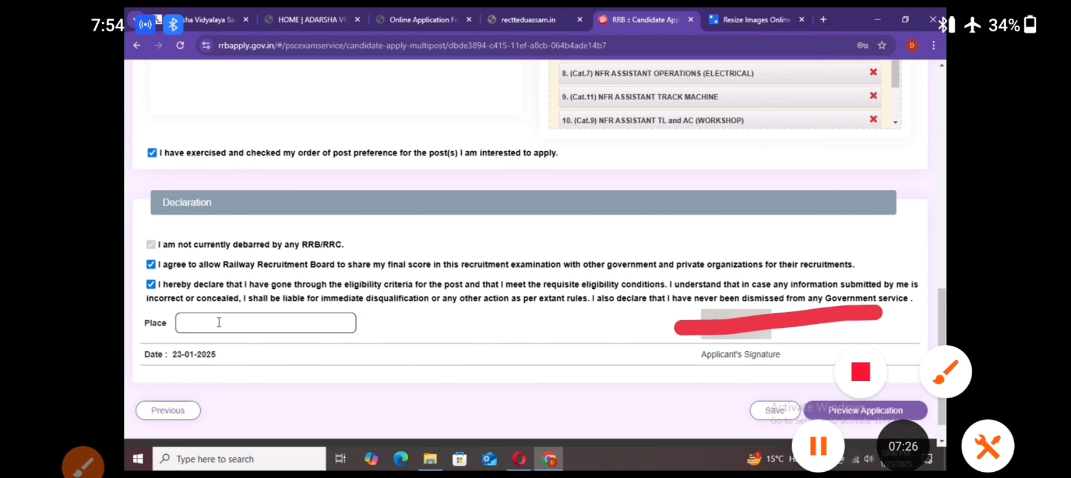
click(818, 447)
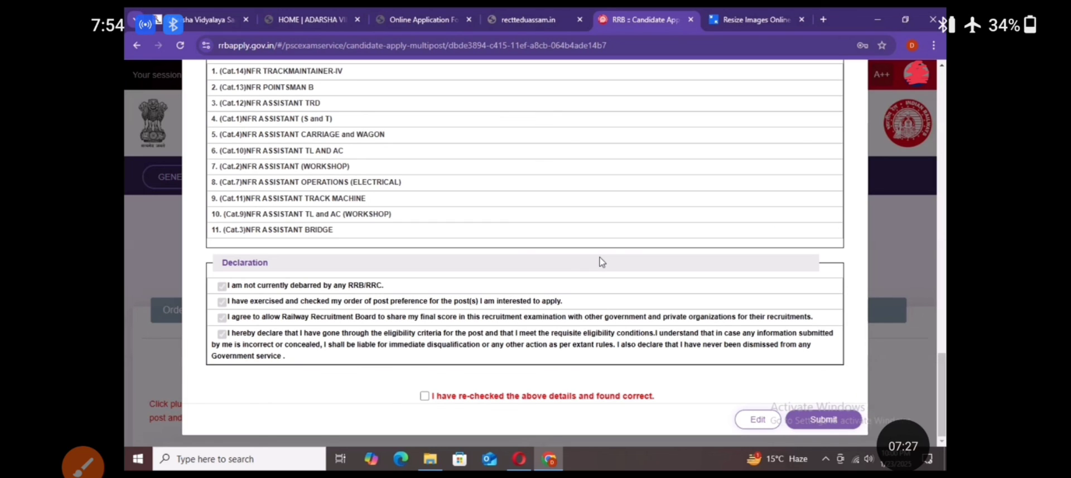
click(83, 441)
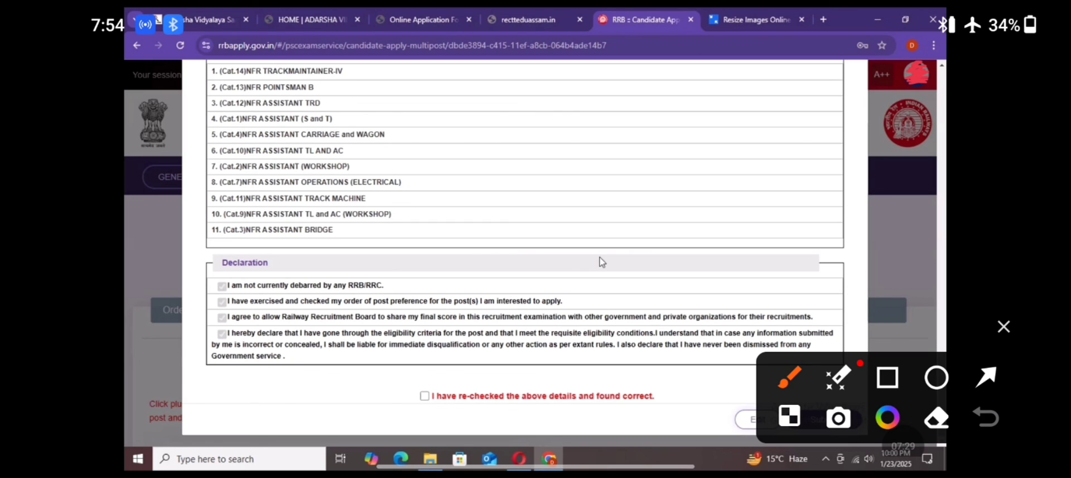
mouse_move(208, 230)
mouse_down()
mouse_move(332, 245)
mouse_move(191, 240)
mouse_up()
mouse_move(382, 384)
mouse_down()
mouse_move(449, 366)
mouse_move(433, 334)
mouse_up()
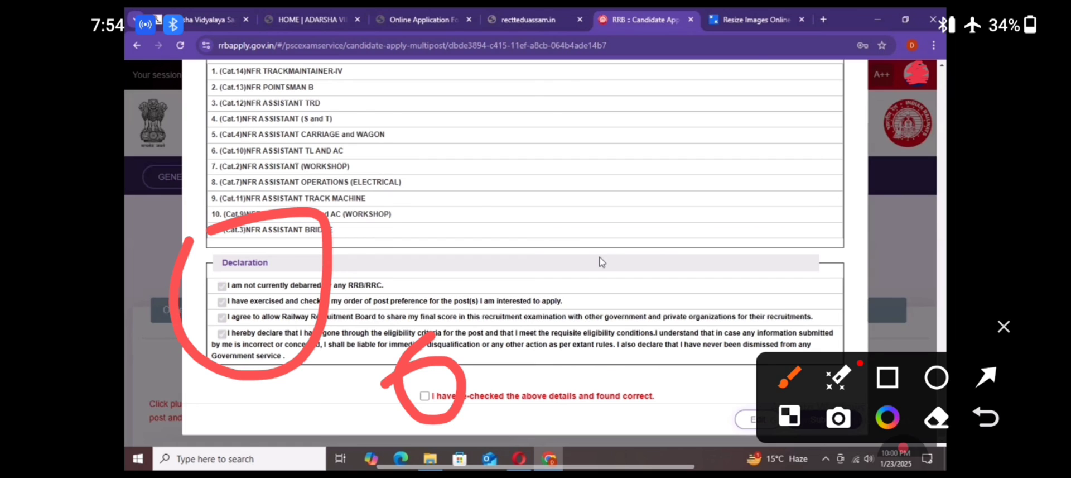
Step: Move the drawing toolbar away from Submit in the application preview and circle Submit with the red brush
drag(863, 397, 863, 109)
mouse_move(803, 388)
mouse_down()
mouse_move(849, 367)
mouse_move(845, 355)
mouse_up()
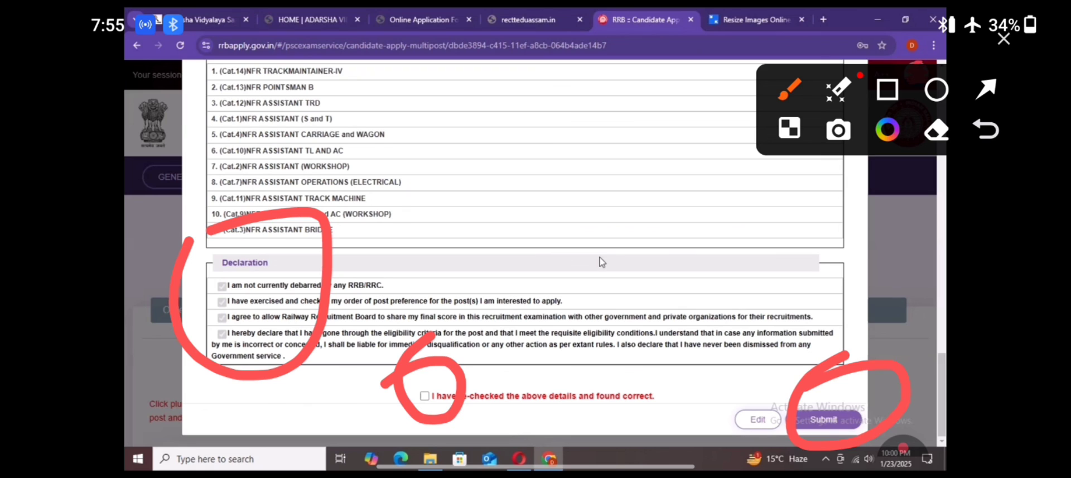
click(904, 448)
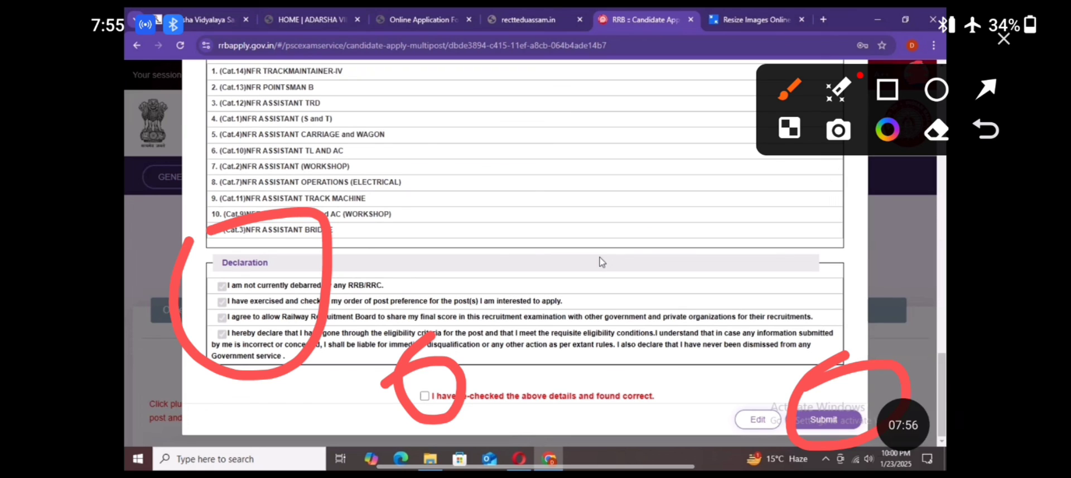